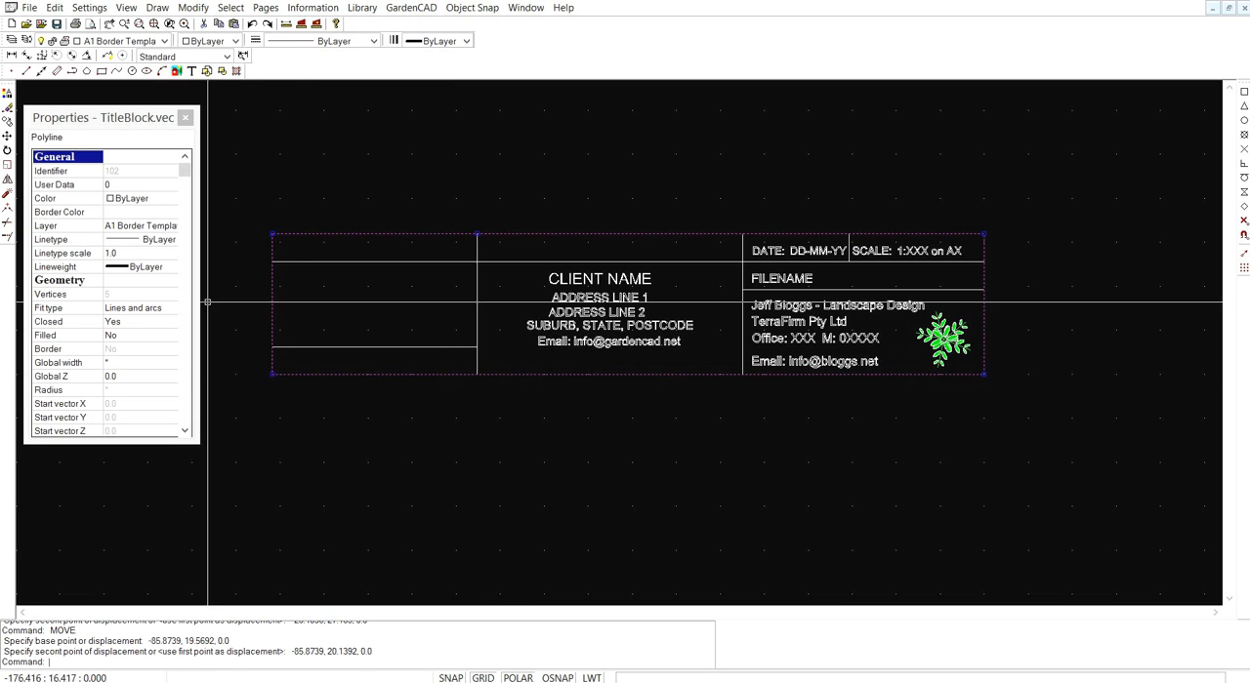
- Move the title block's outer border polyline from the A1 Border Template layer to layer 0
click(175, 228)
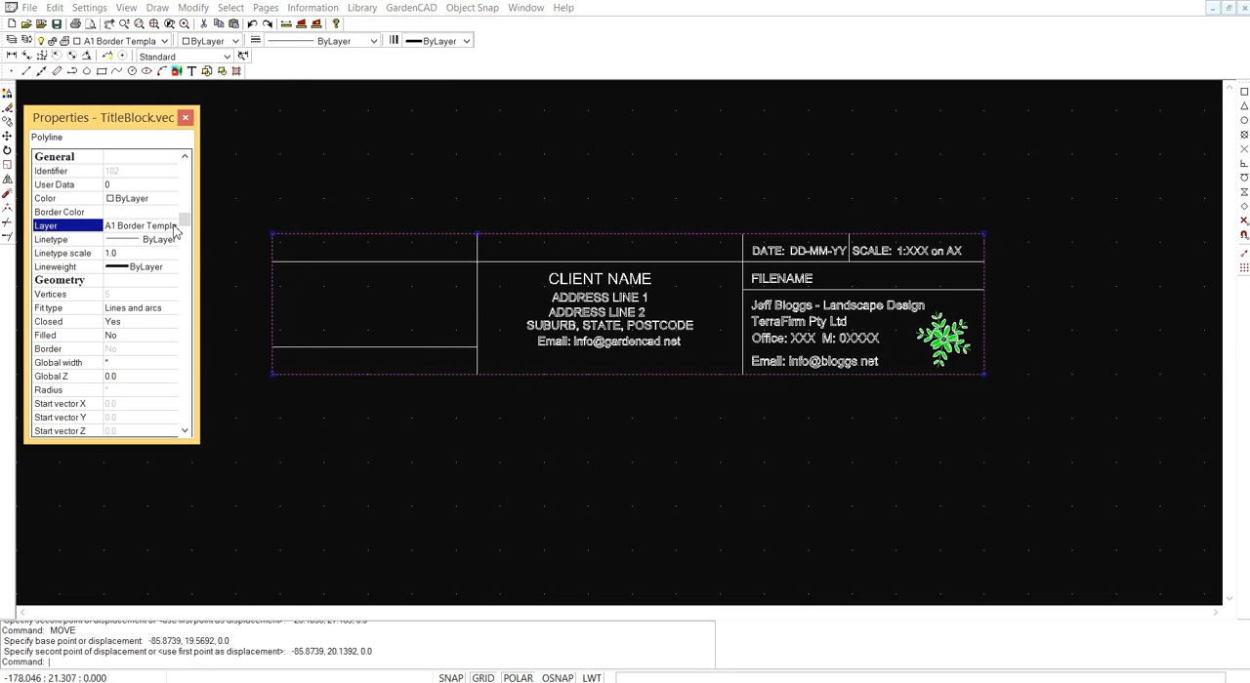
click(171, 227)
click(158, 241)
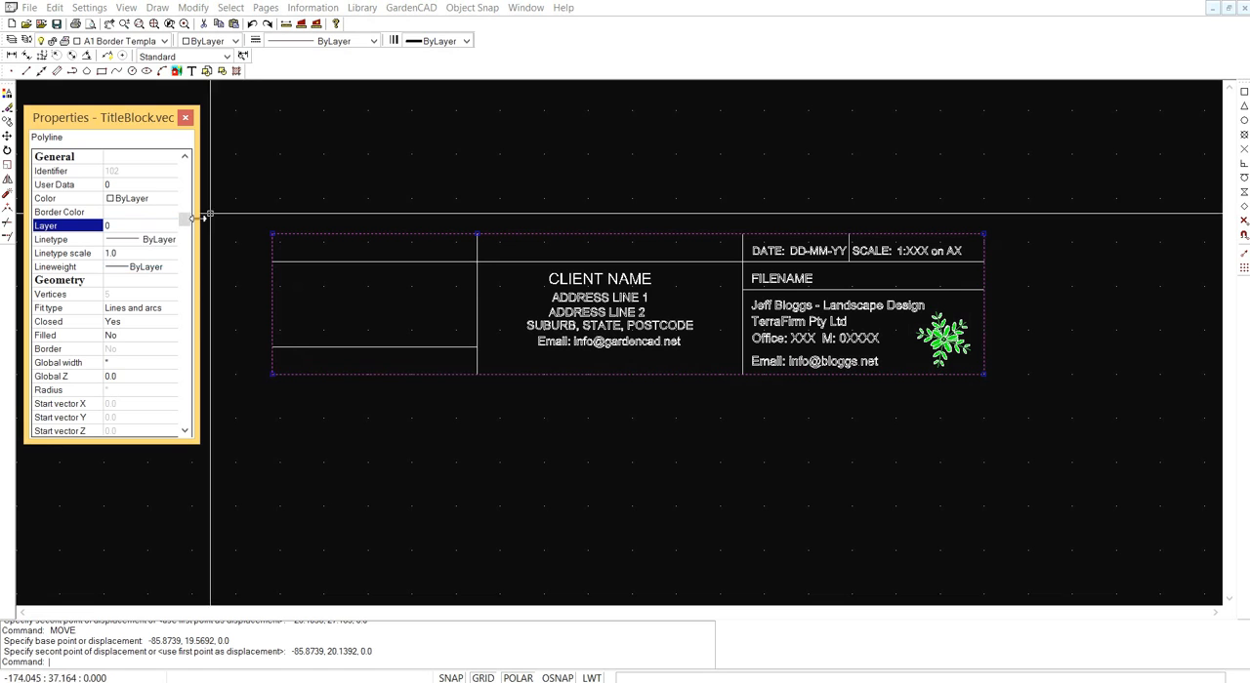
key(Escape)
- Assign all title block objects to layer 0 and check the drawing's layer list
drag(1015, 403, 791, 364)
drag(1015, 402, 250, 203)
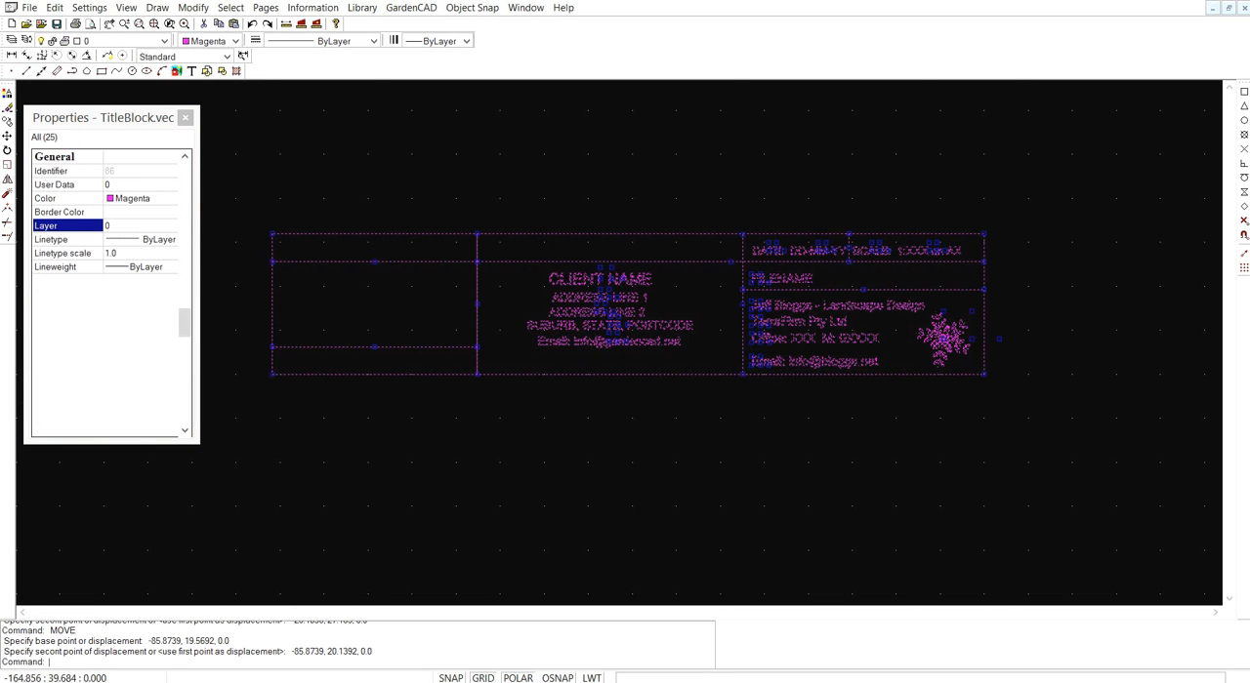
click(146, 228)
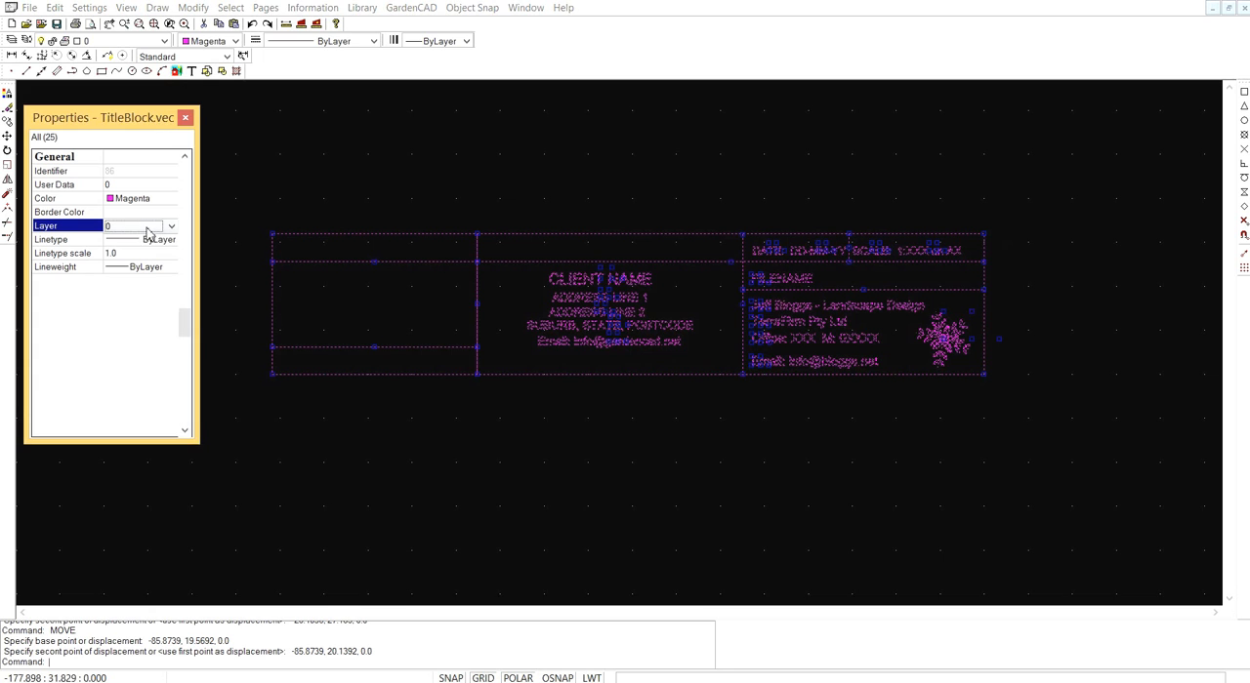
click(172, 227)
click(117, 241)
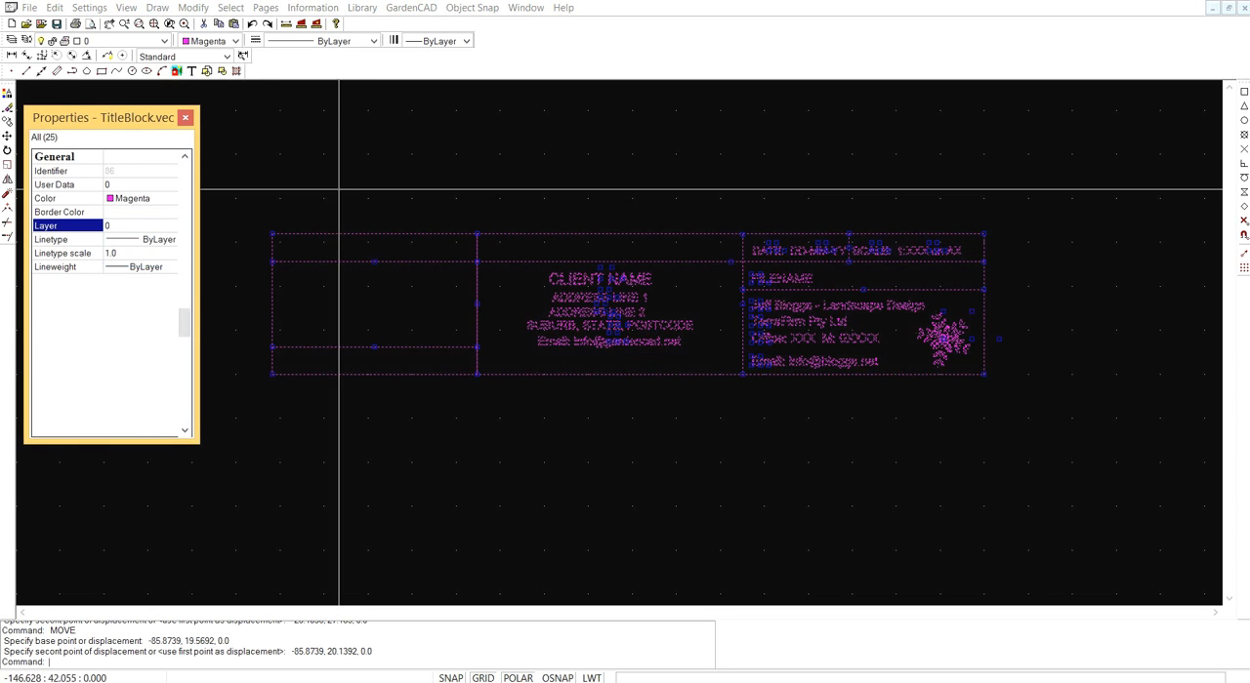
key(Escape)
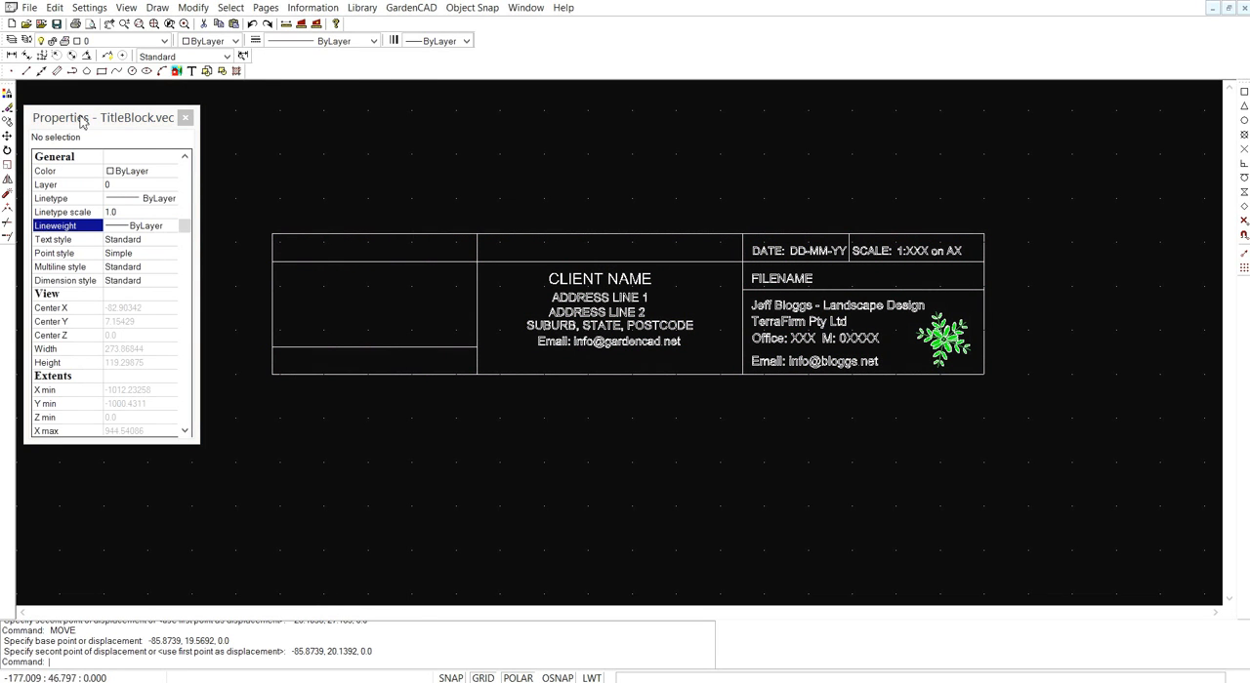
click(12, 40)
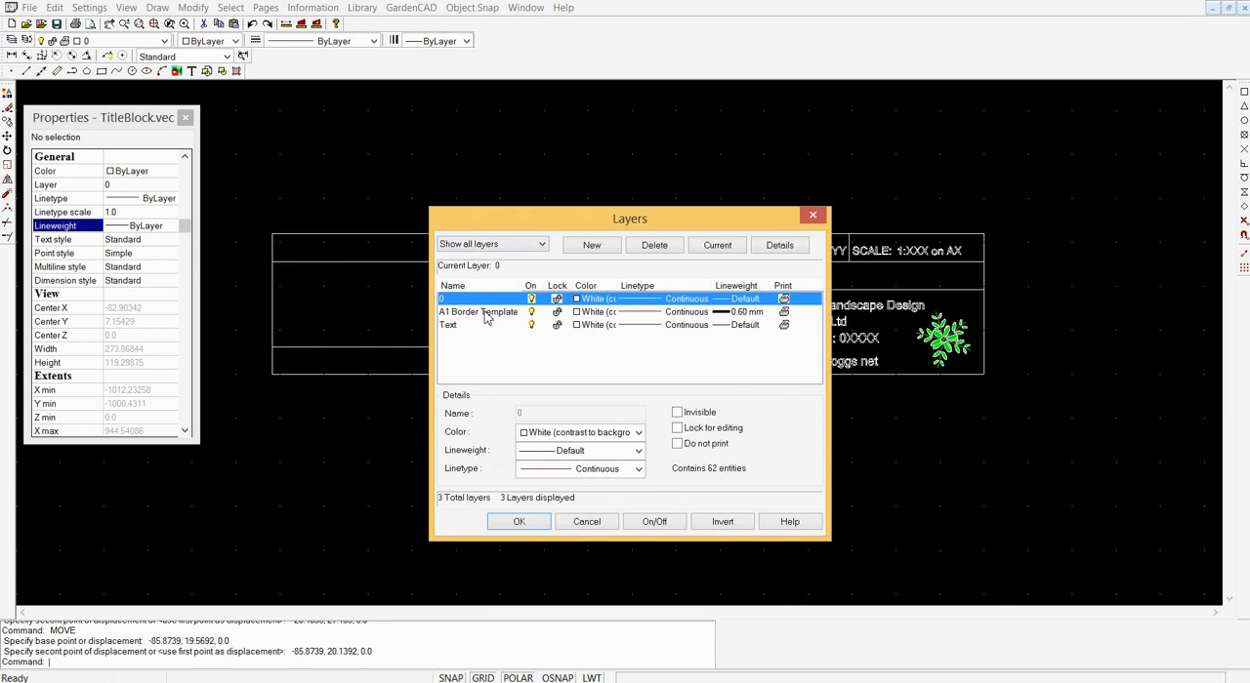
click(814, 218)
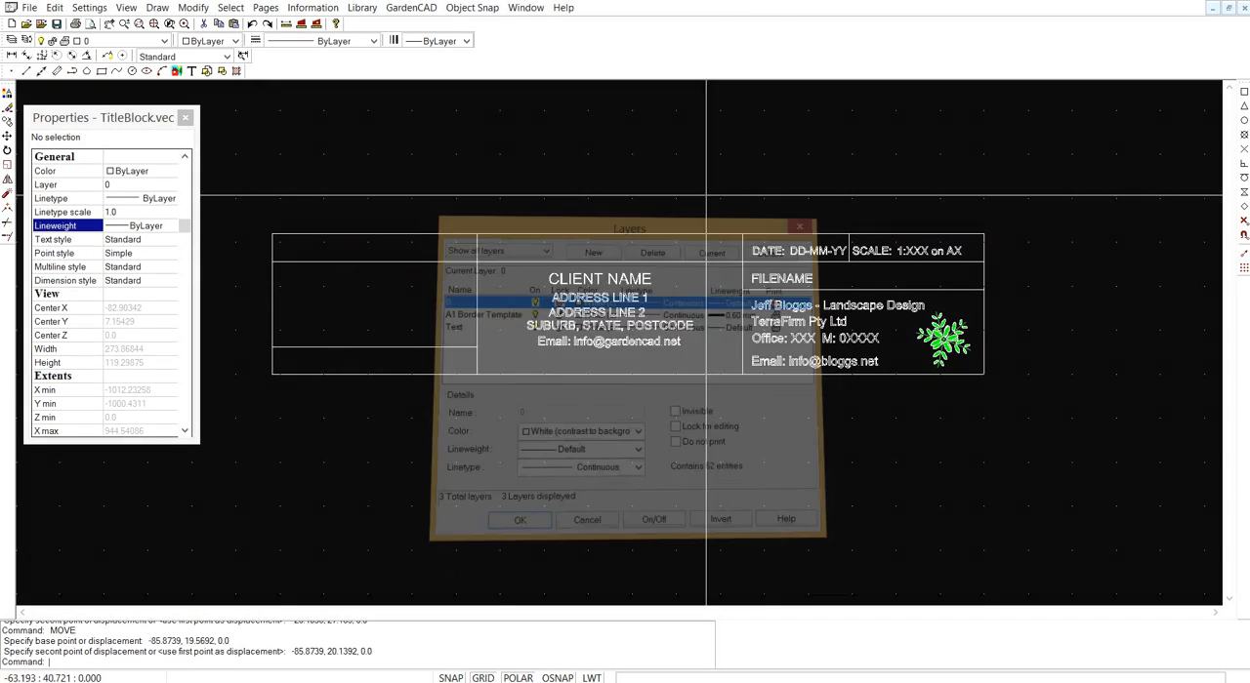
- Explode the green plant logo block in the title block
click(940, 342)
right_click(943, 345)
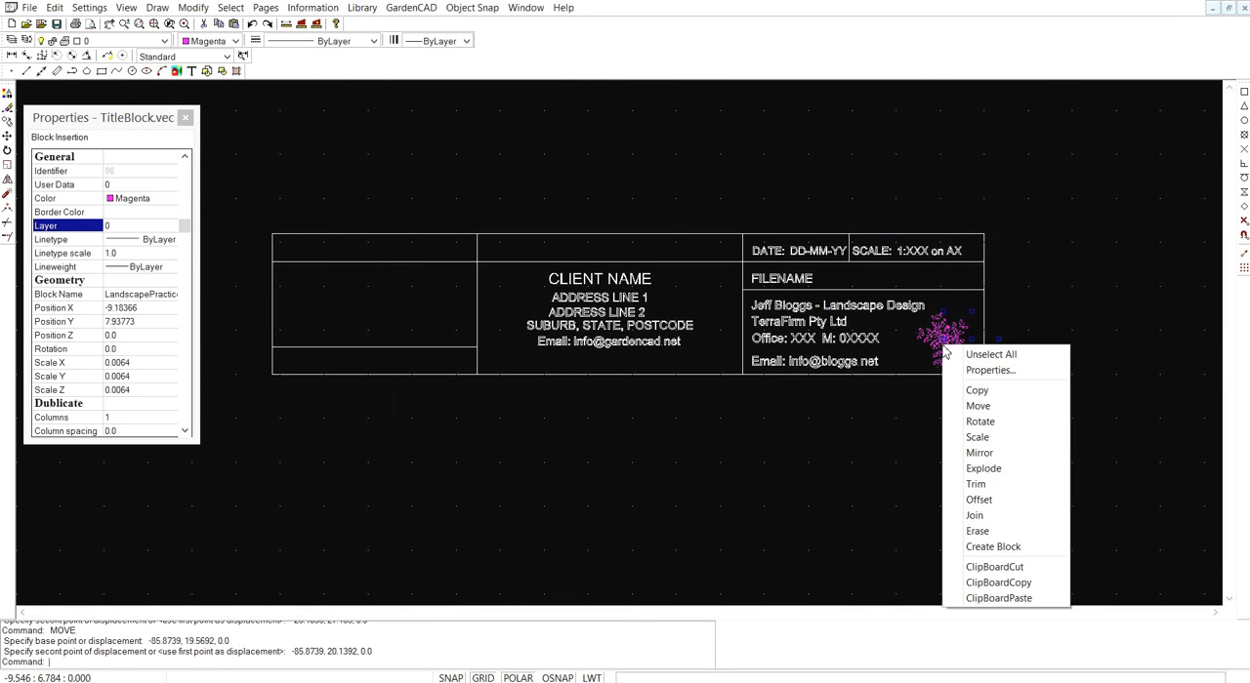
click(996, 469)
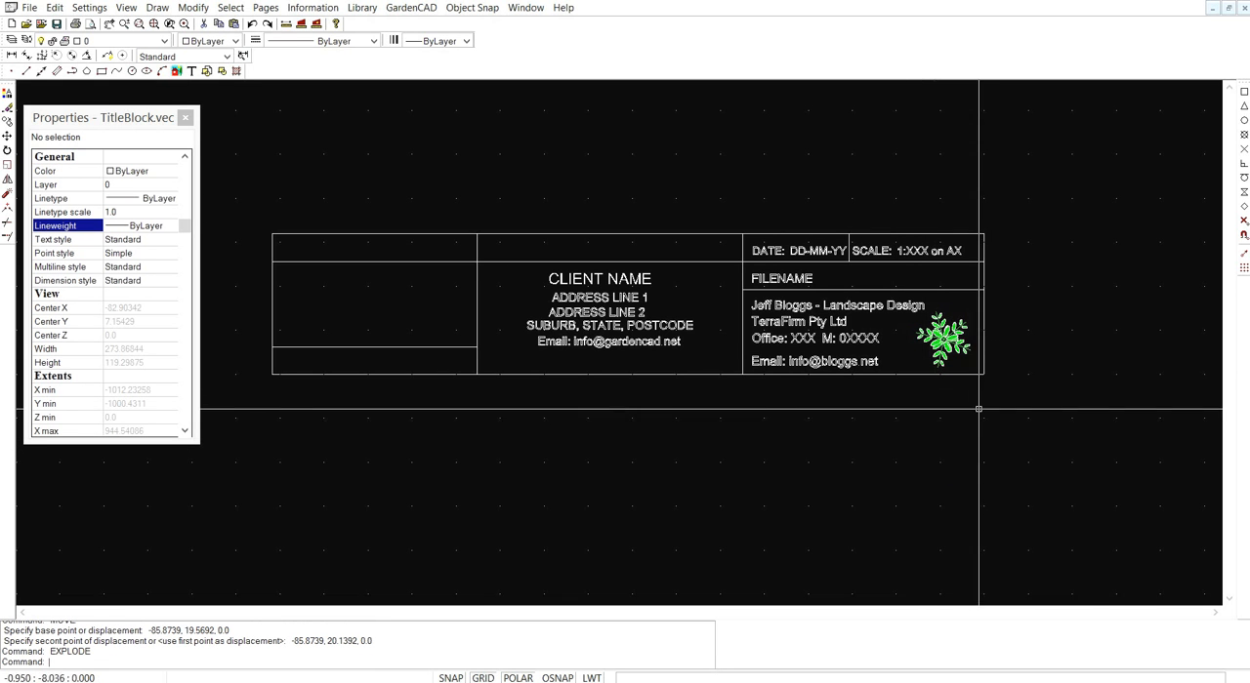
- Examine the layer of the exploded plant logo parts and of the whole title block, and review the layer list
scroll(977, 386, up, 5)
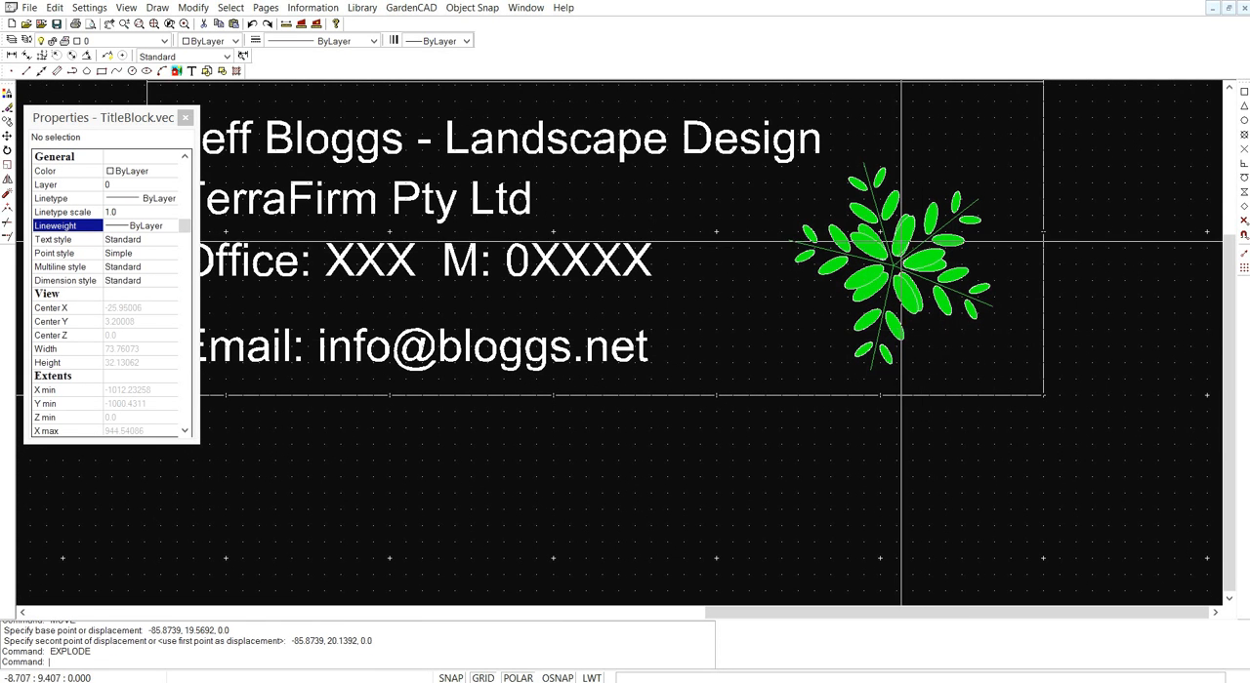
click(771, 102)
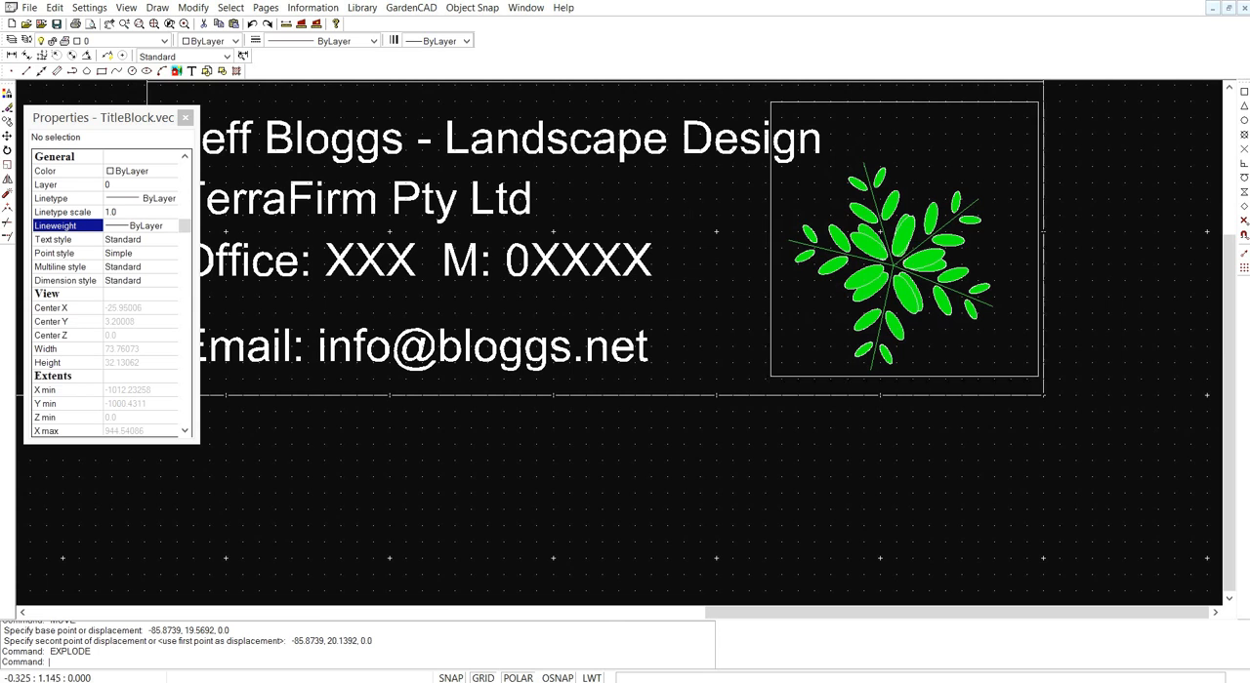
click(1025, 380)
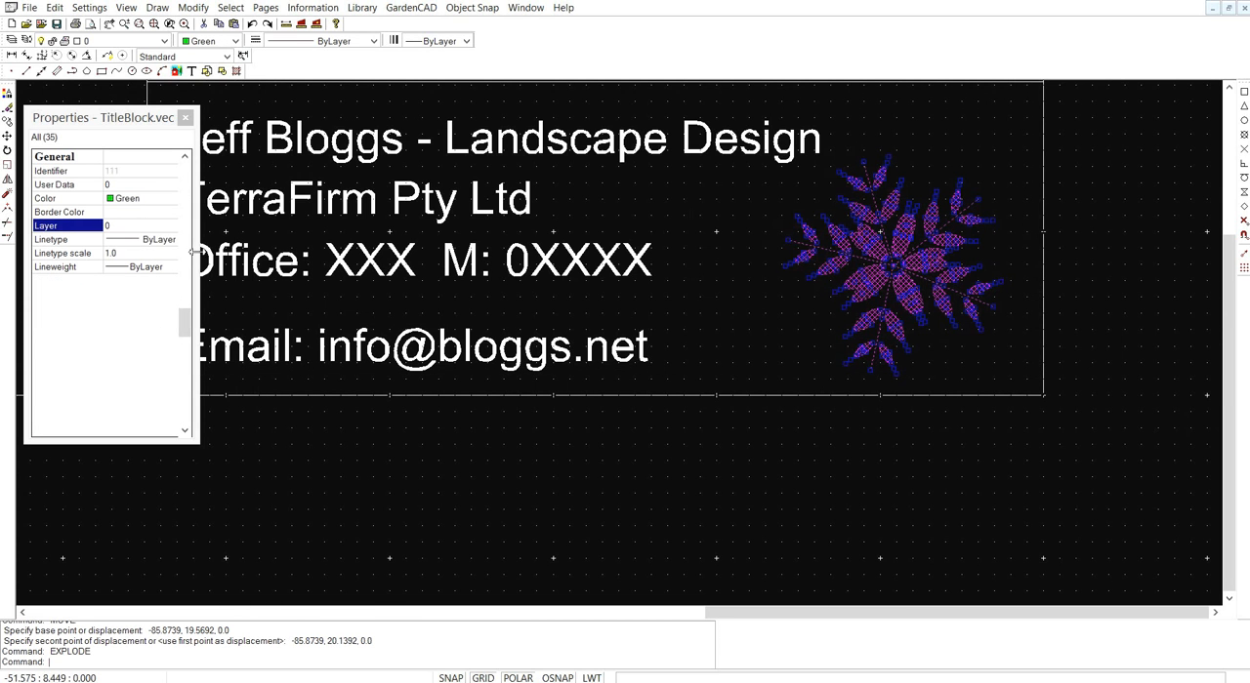
key(Escape)
scroll(683, 443, down, 5)
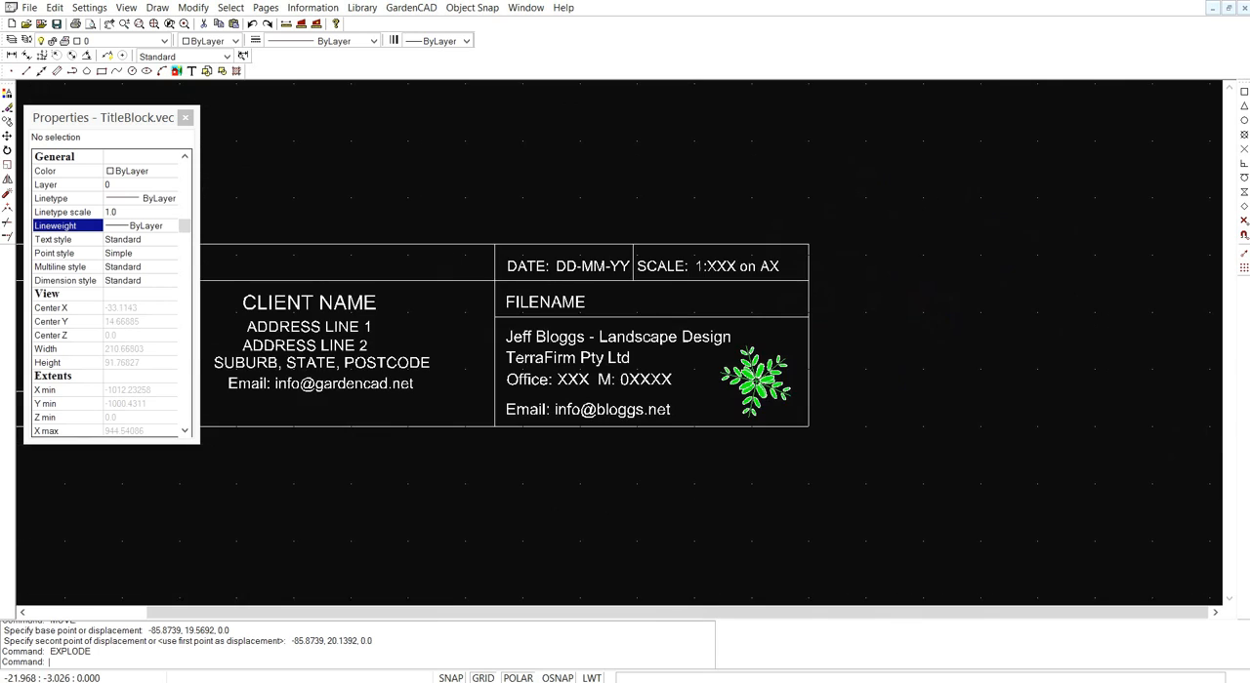
scroll(682, 446, down, 2)
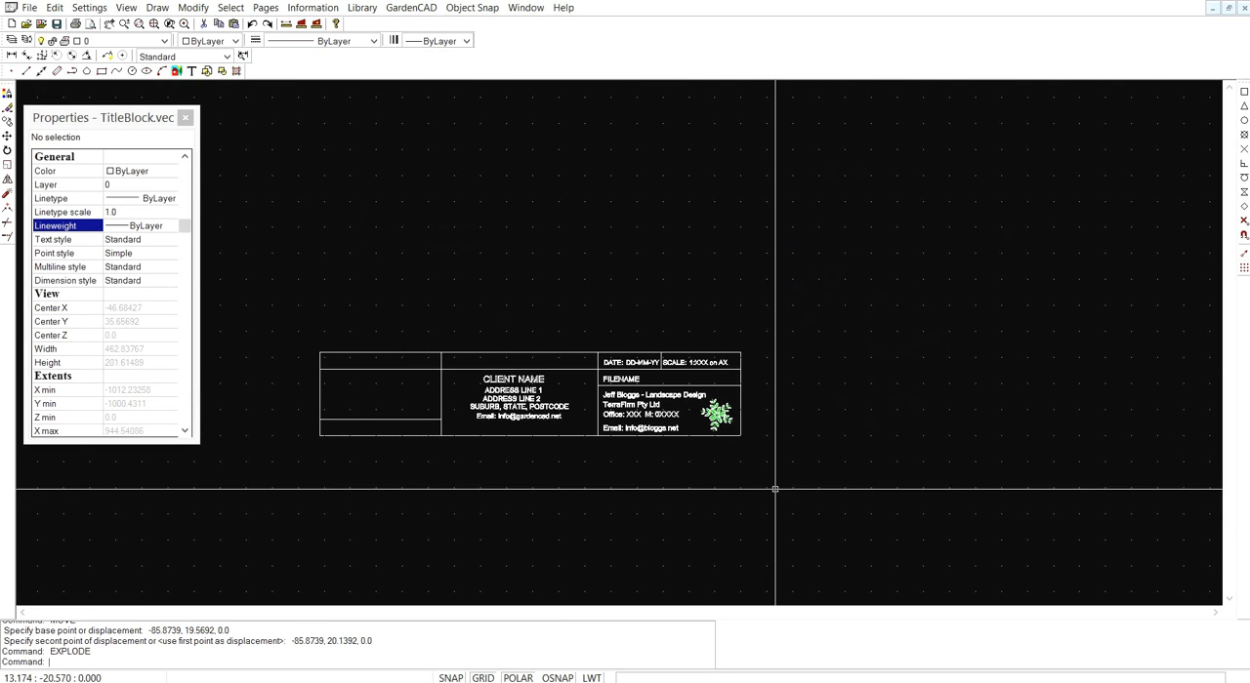
key(ctrl+a)
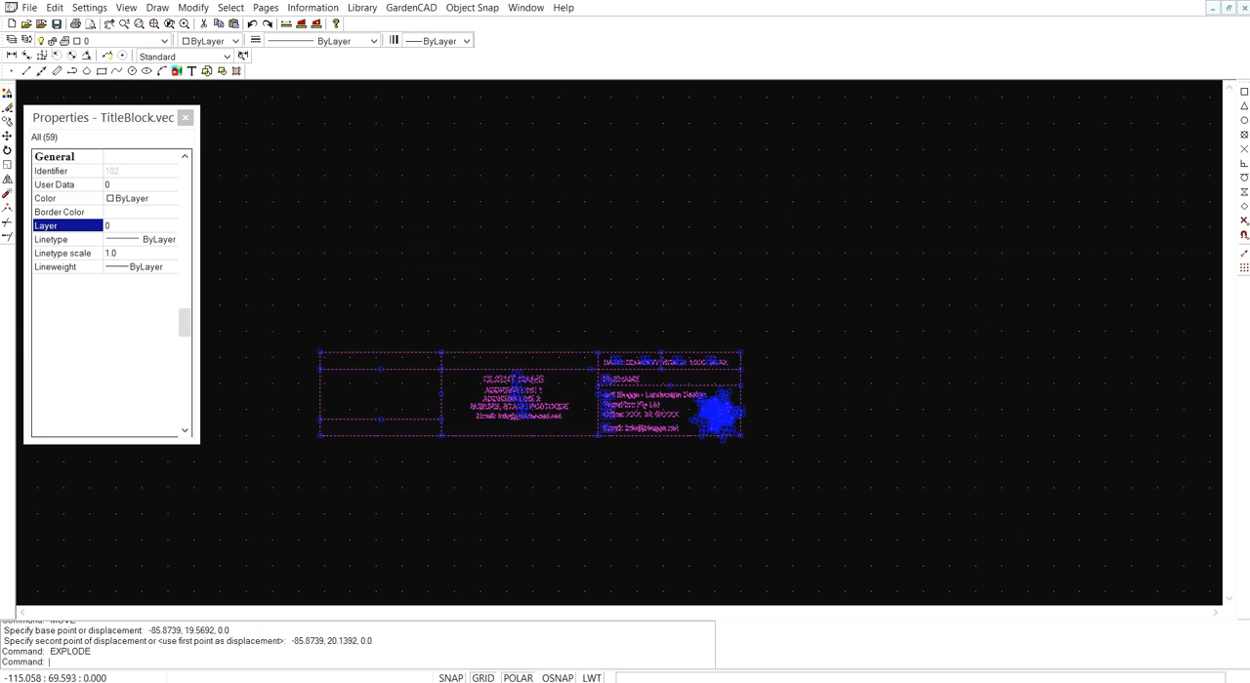
key(Escape)
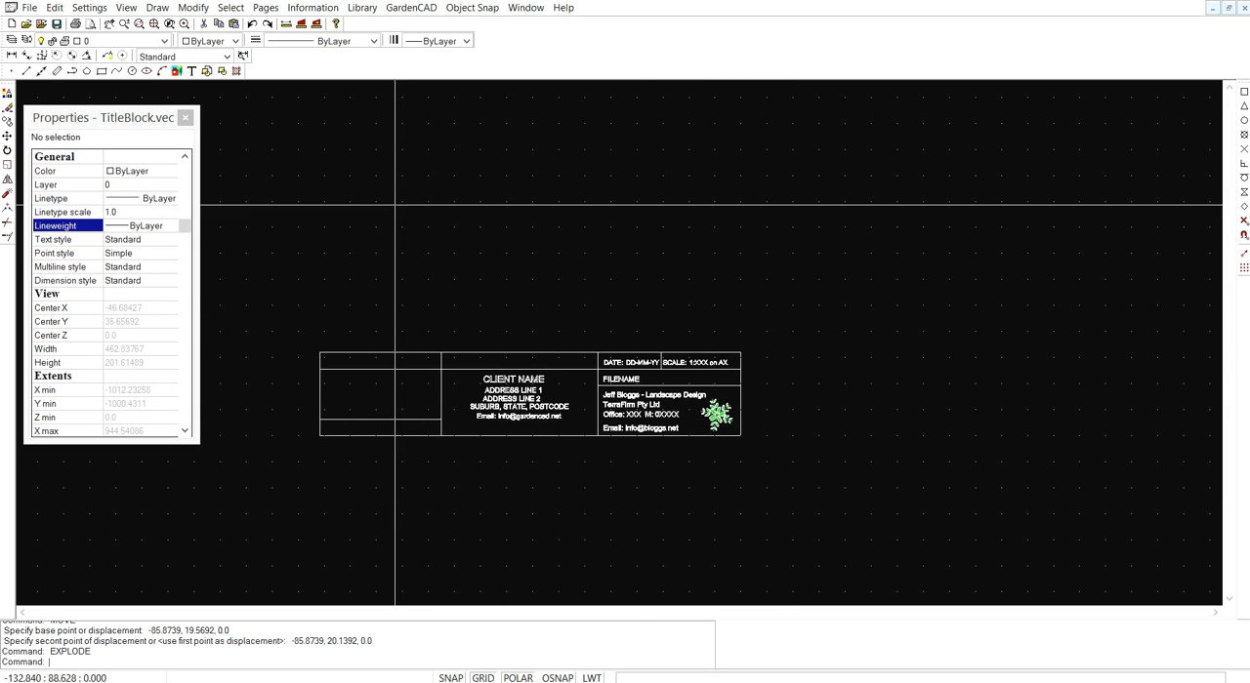
click(12, 40)
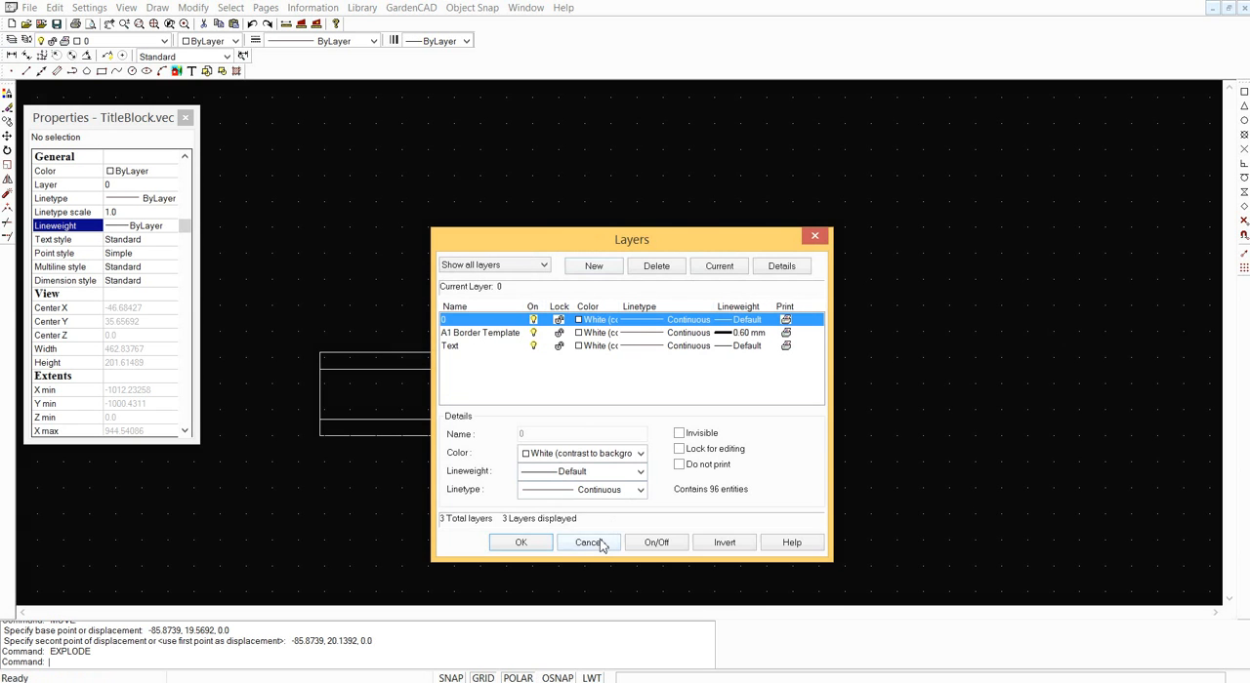
click(589, 542)
- Check the properties of the designer's contact text lines and set the linetype scale of all title block objects to 1.0
scroll(668, 420, up, 2)
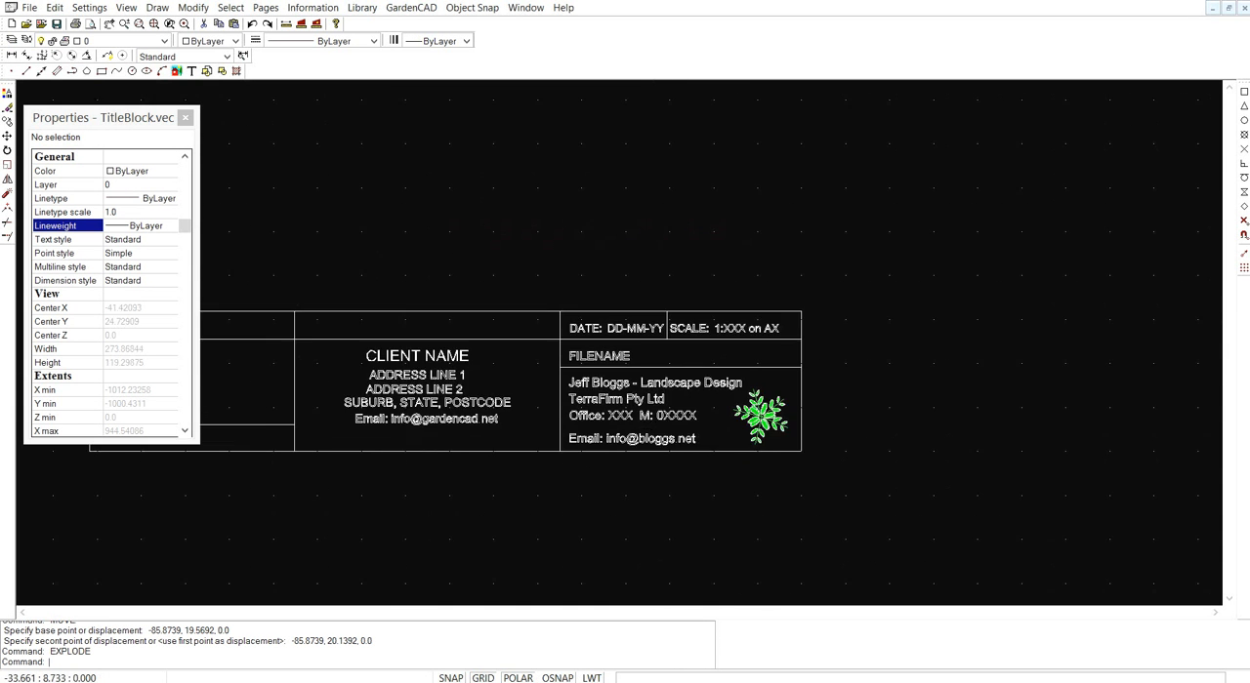
scroll(651, 413, up, 2)
click(586, 368)
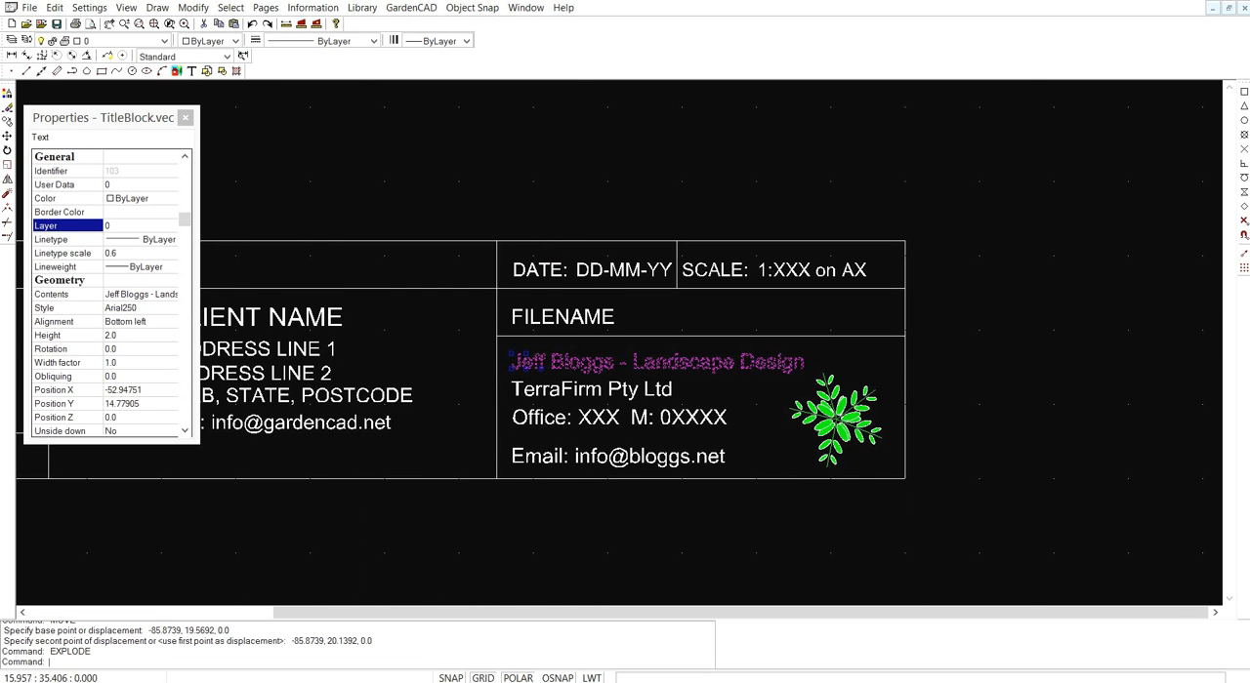
key(Escape)
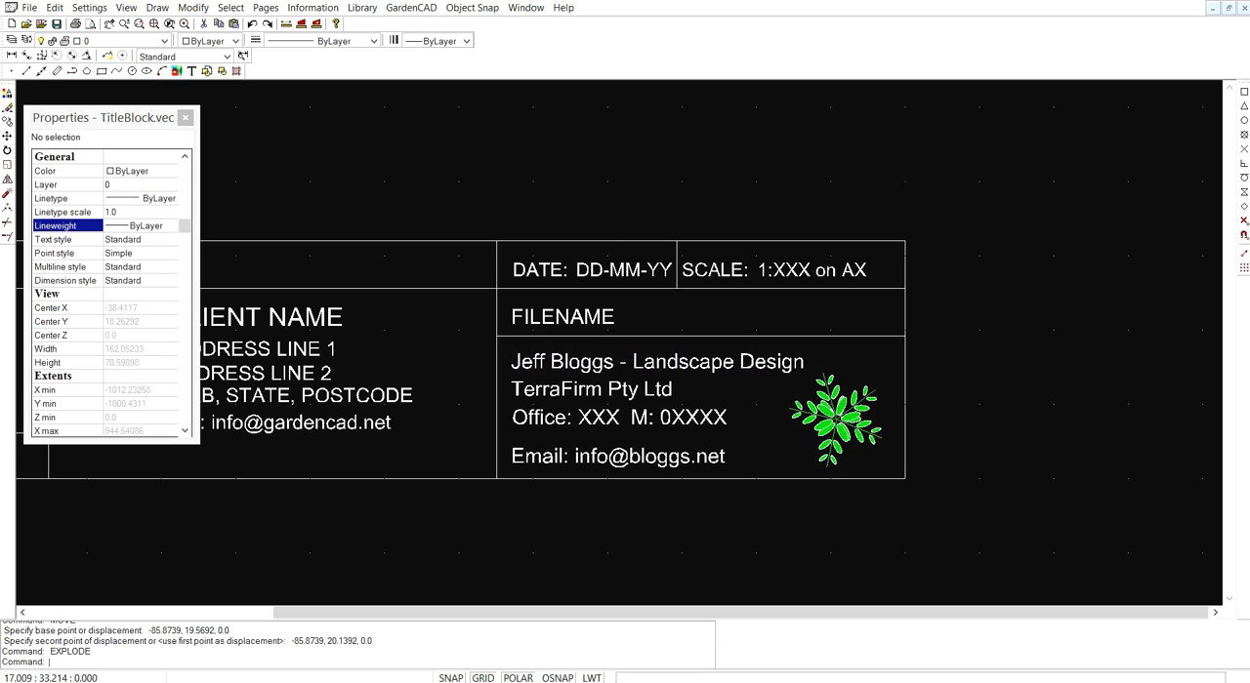
click(584, 420)
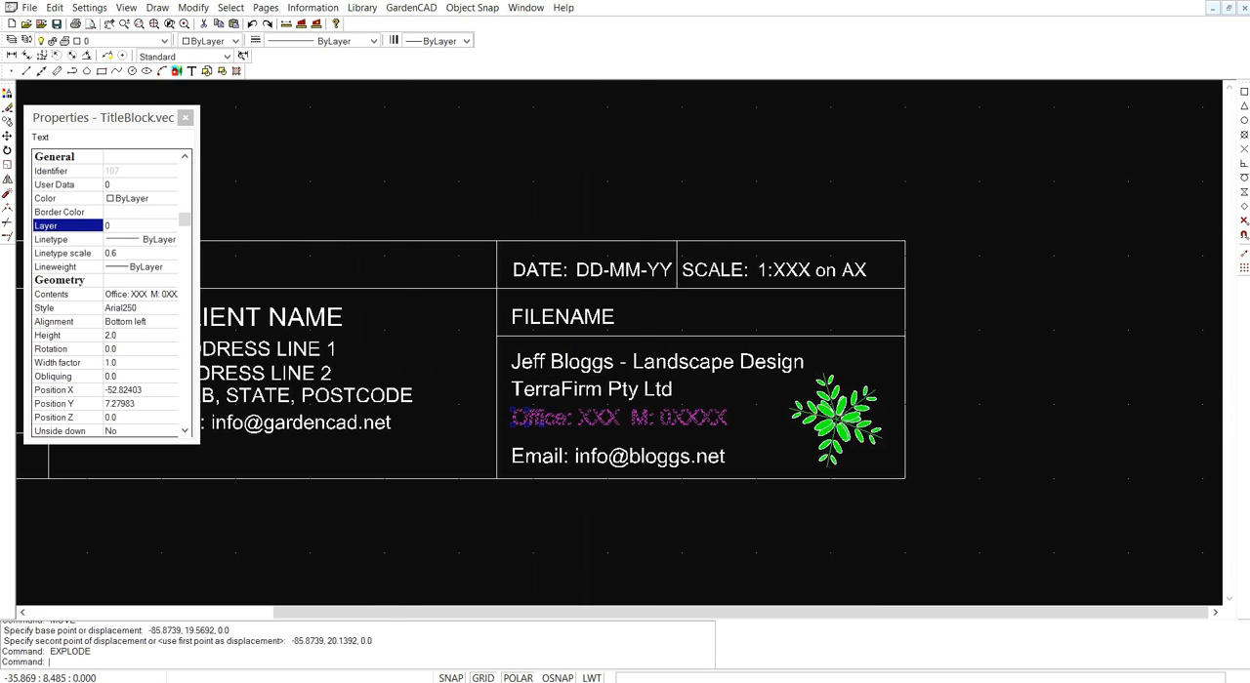
scroll(652, 407, down, 3)
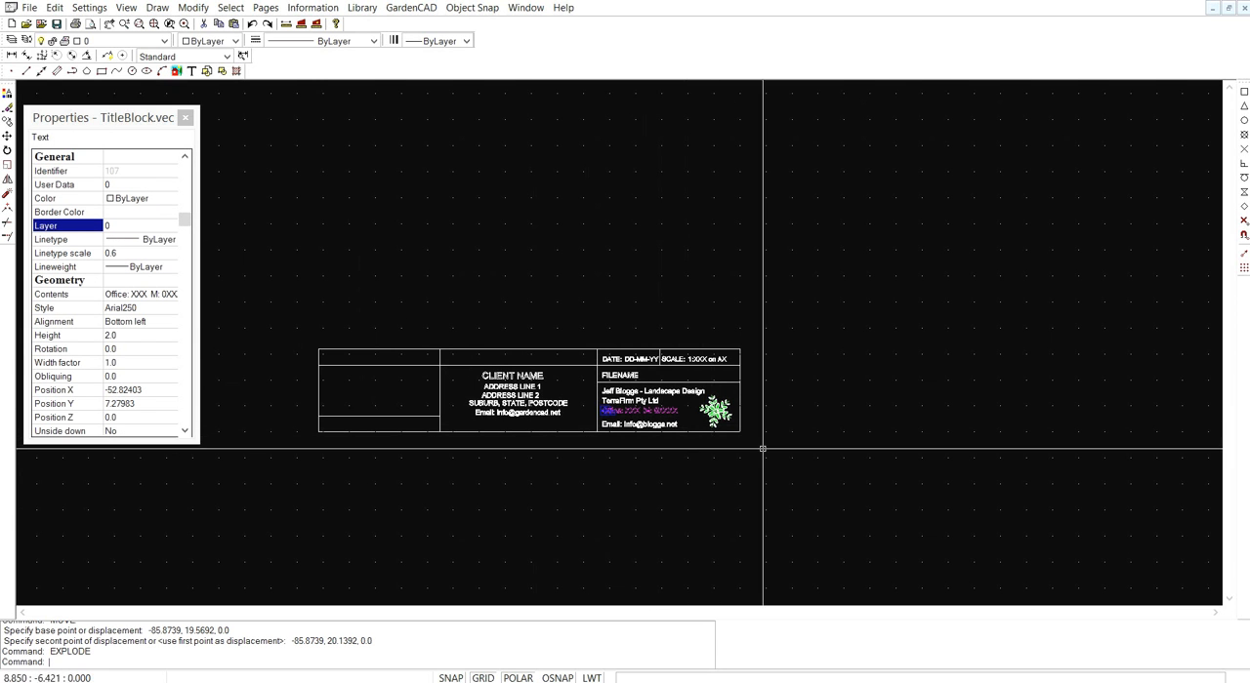
key(ctrl+a)
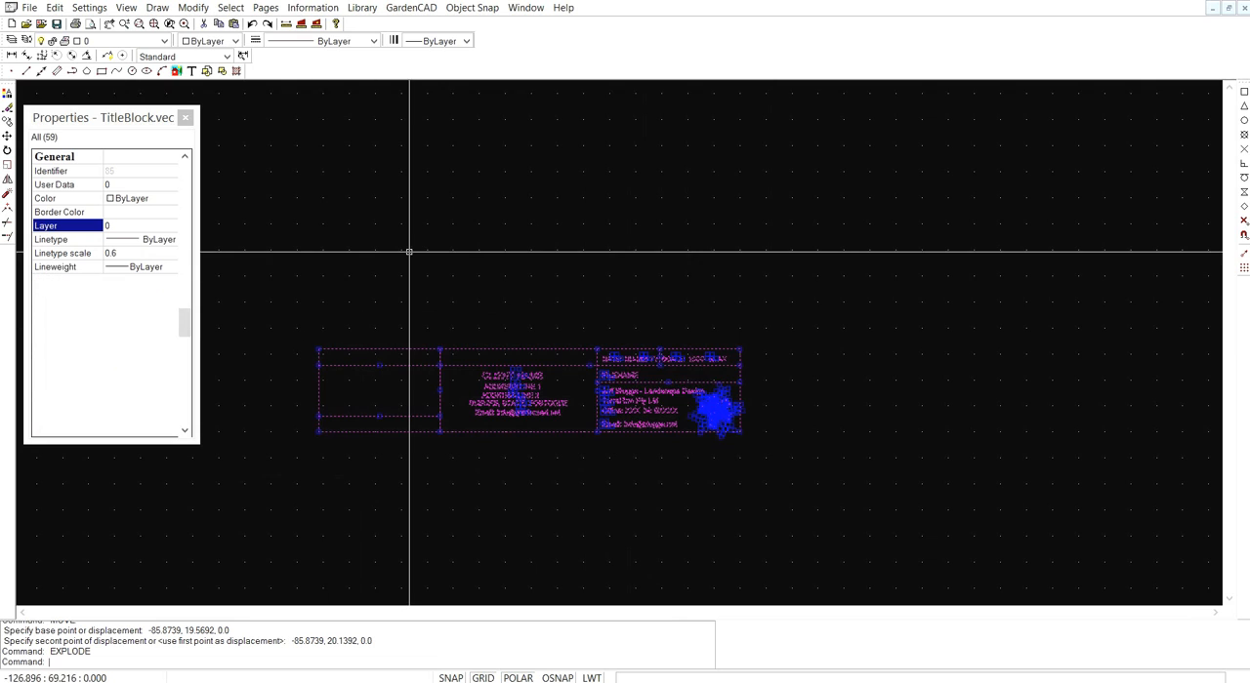
click(124, 254)
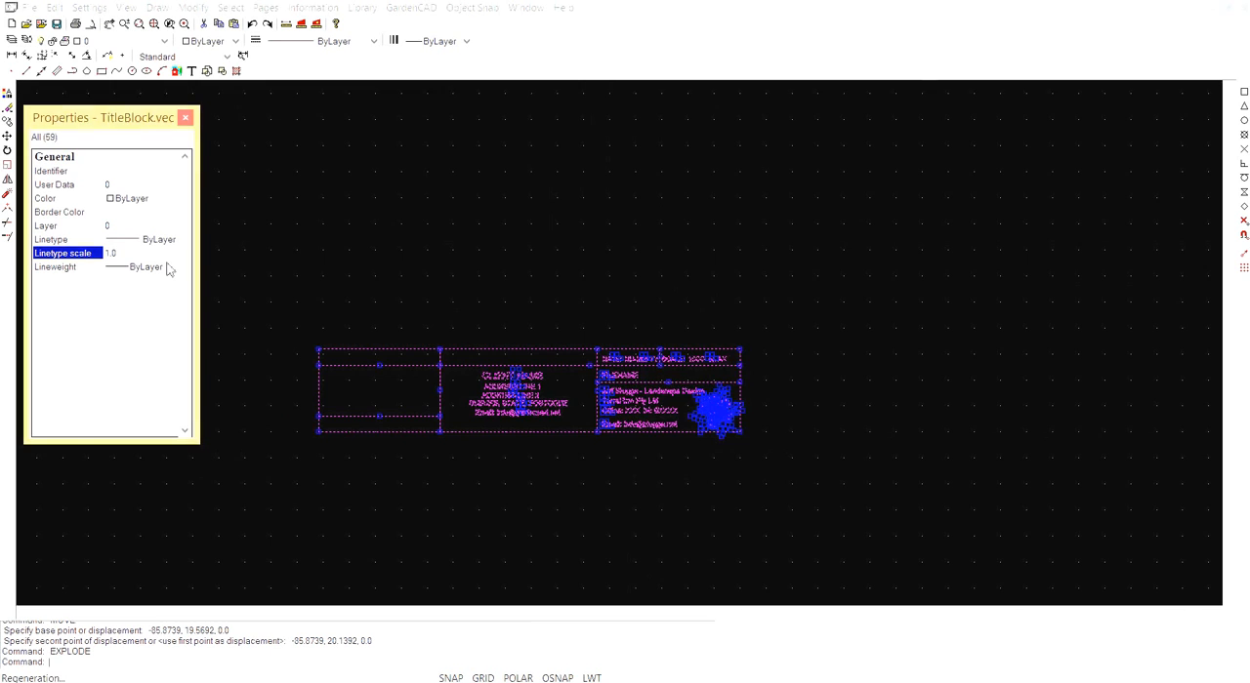
key(Escape)
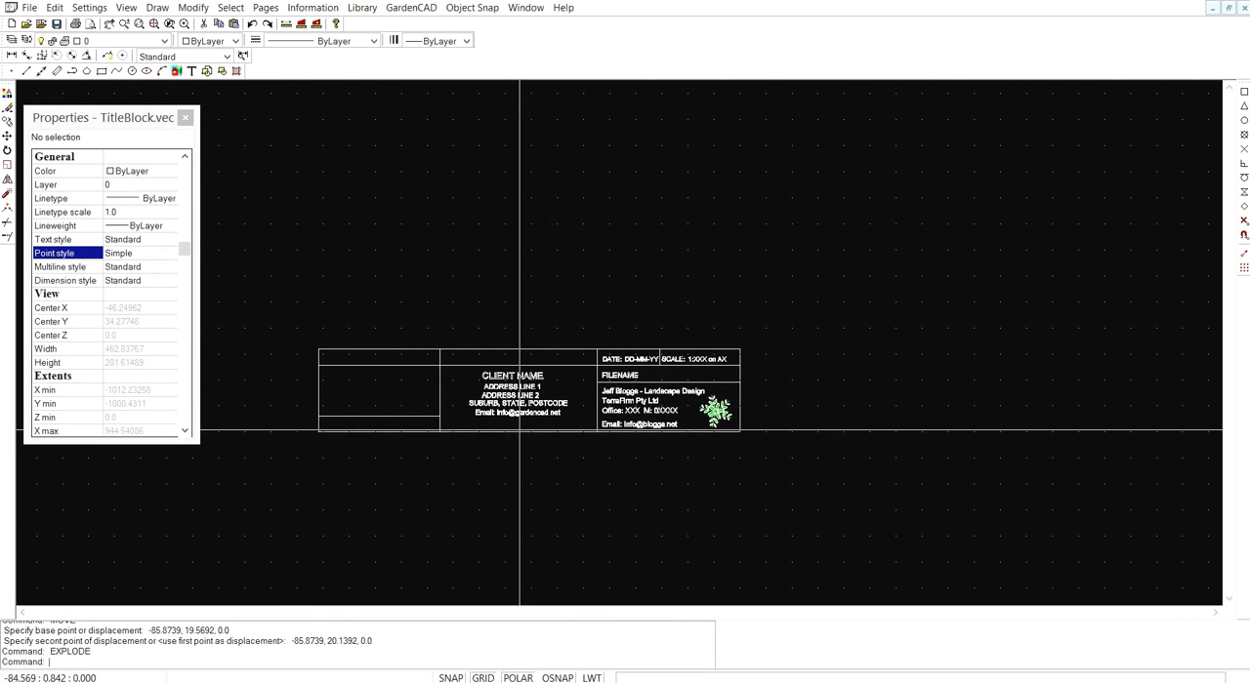
- Copy all objects of the title block to the clipboard
key(ctrl+a)
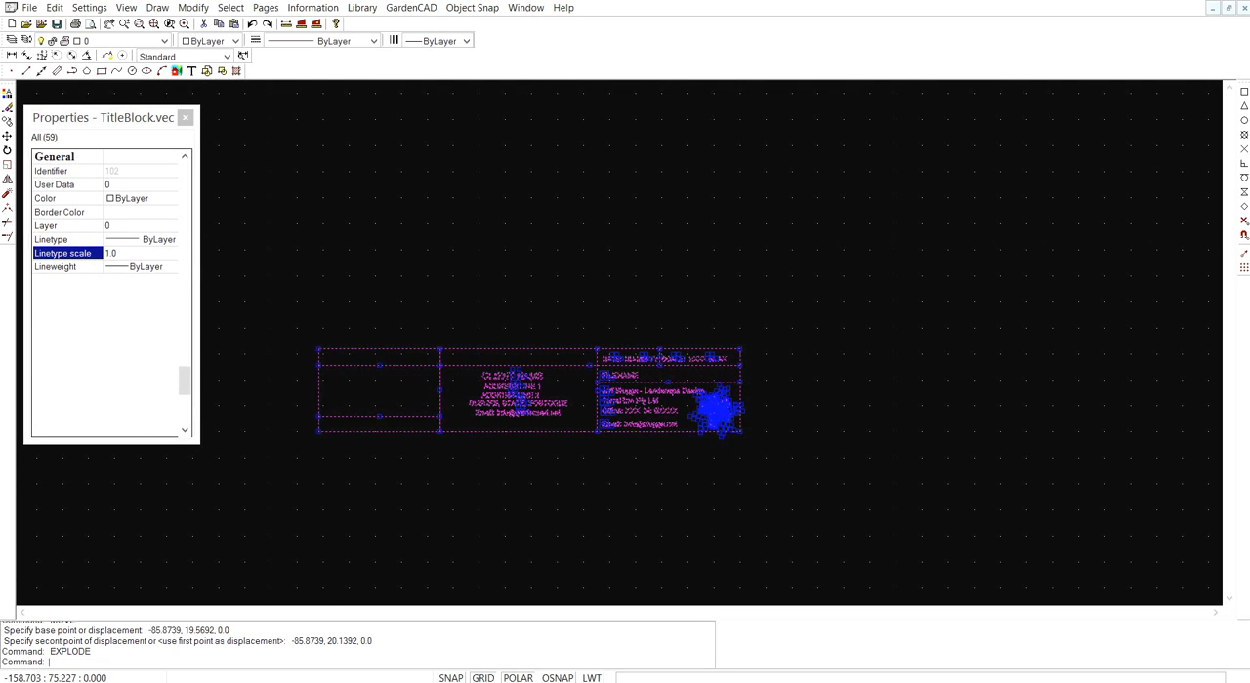
key(Escape)
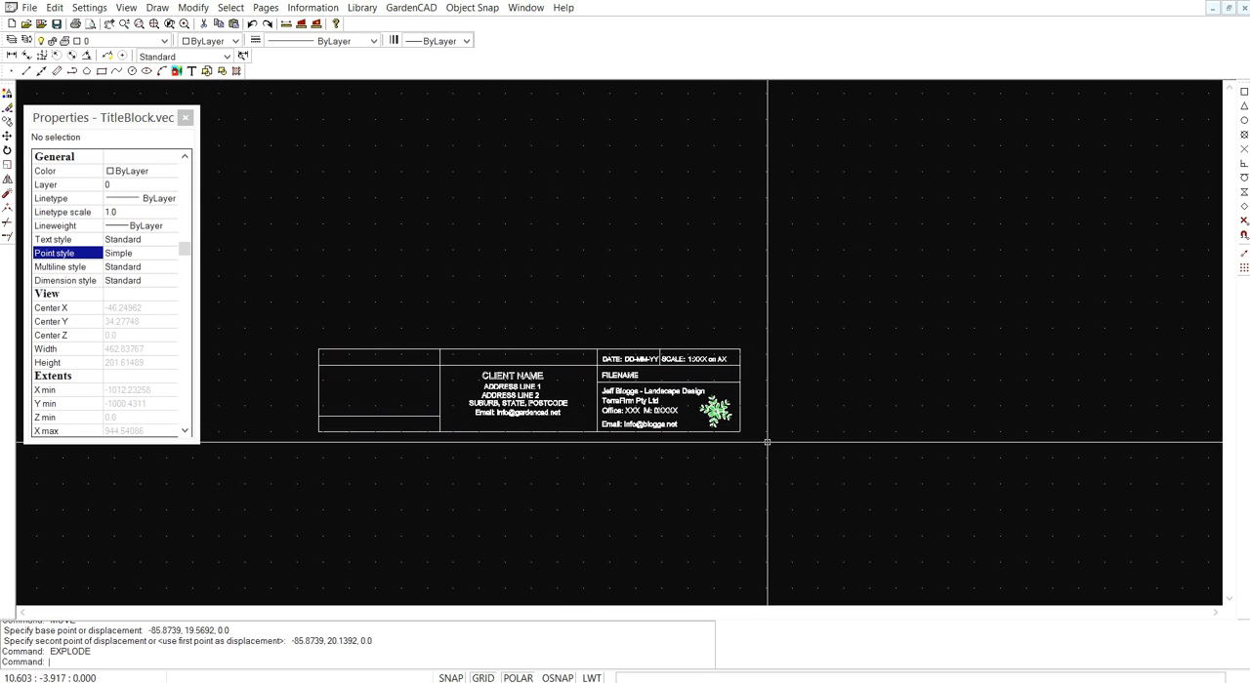
key(ctrl+a)
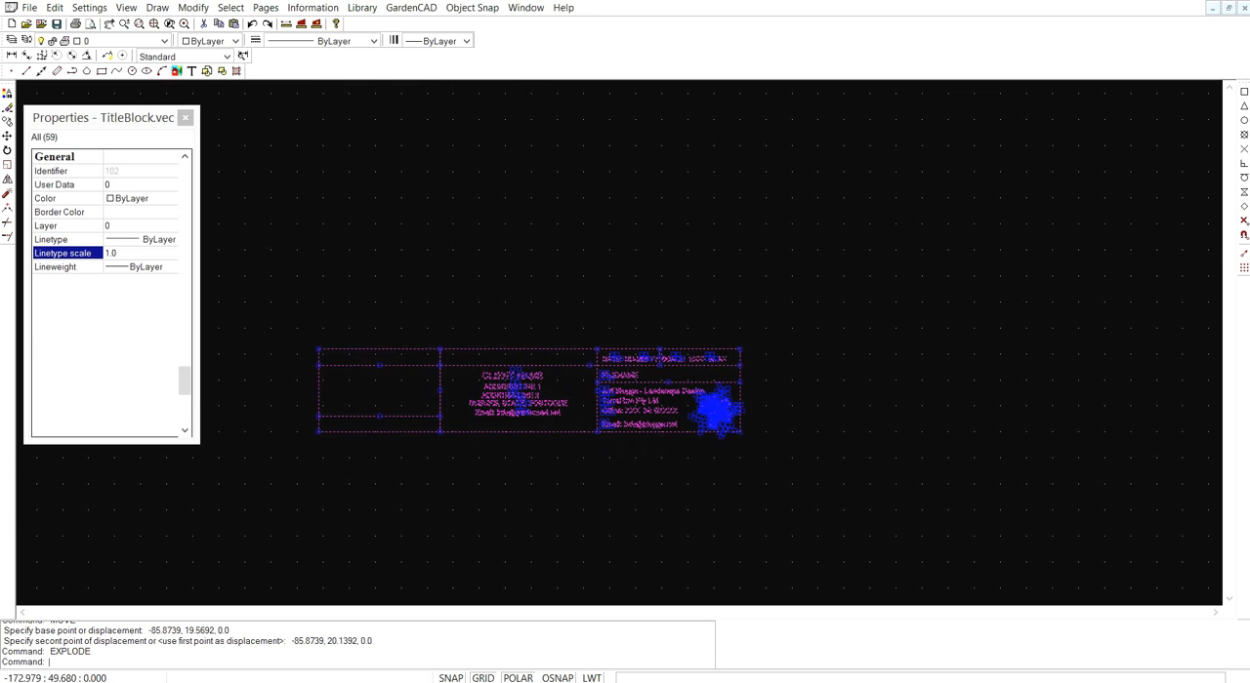
right_click(364, 224)
click(420, 462)
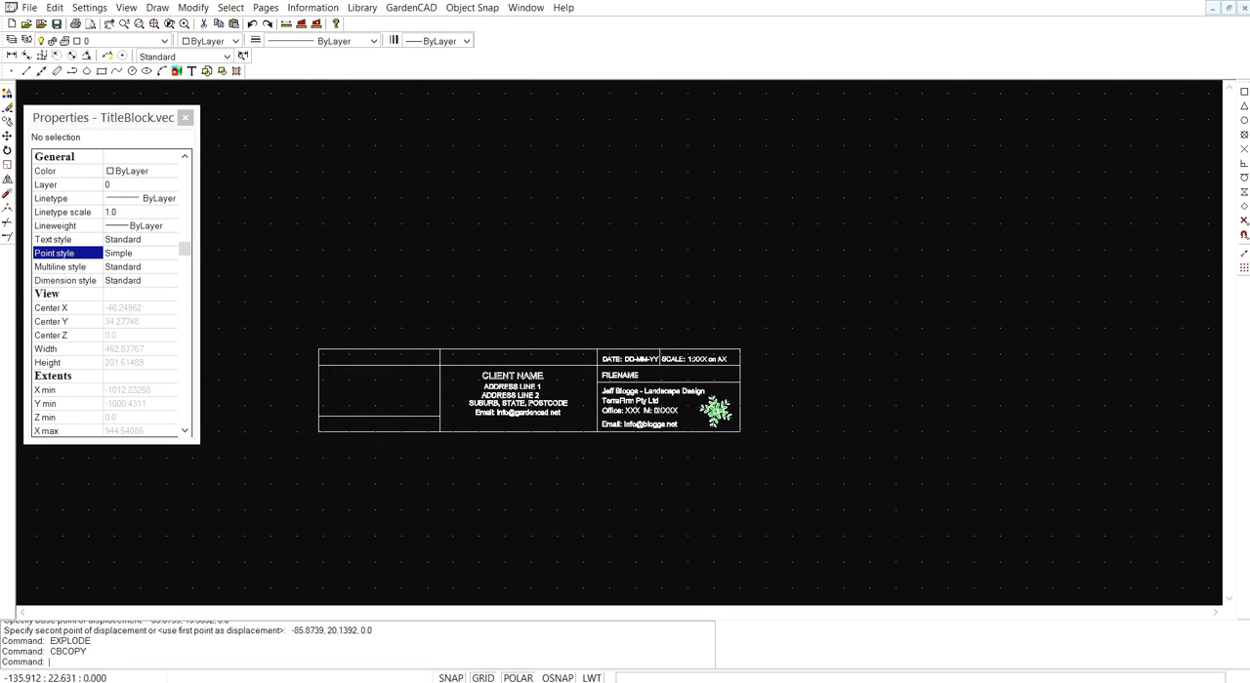
- Create a new drawing and paste the copied title block into it
click(12, 24)
click(771, 450)
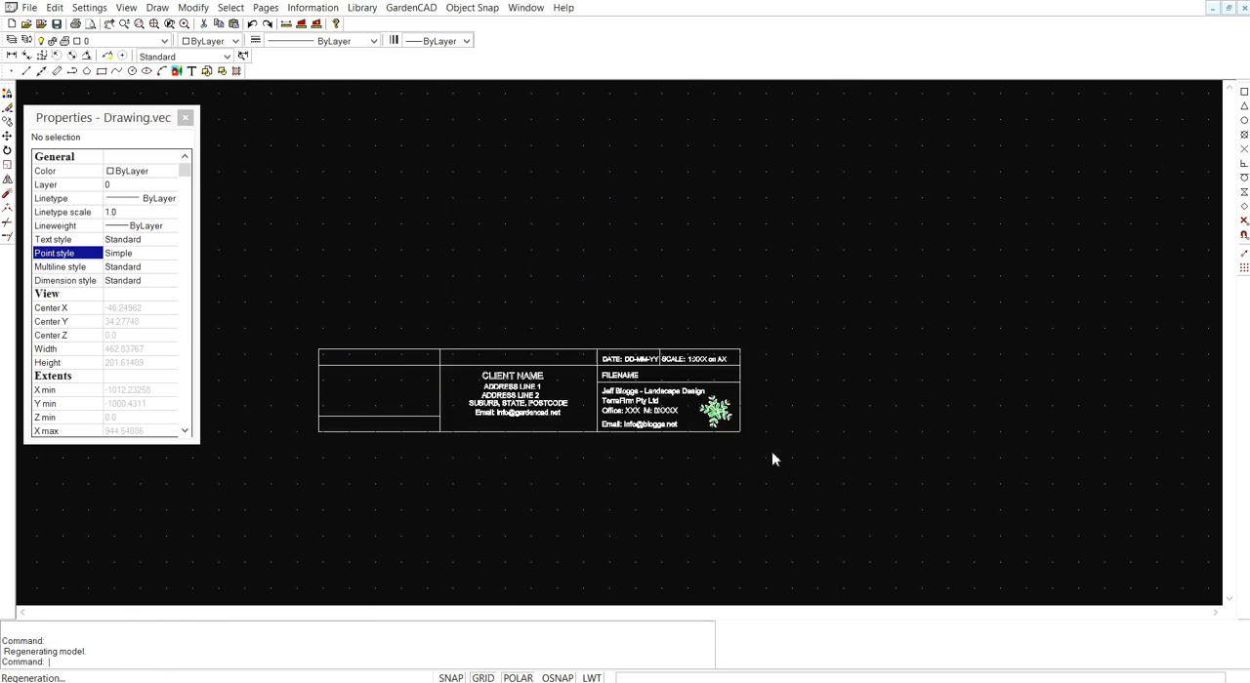
right_click(675, 344)
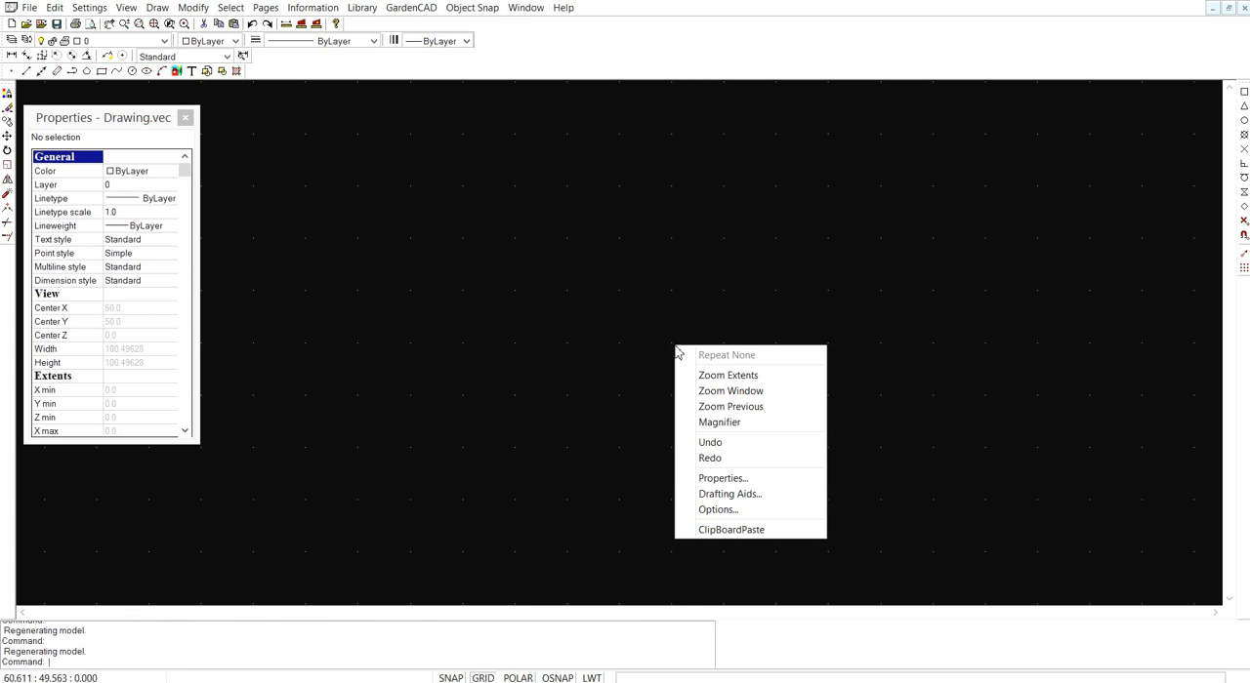
click(727, 530)
scroll(717, 493, down, 1)
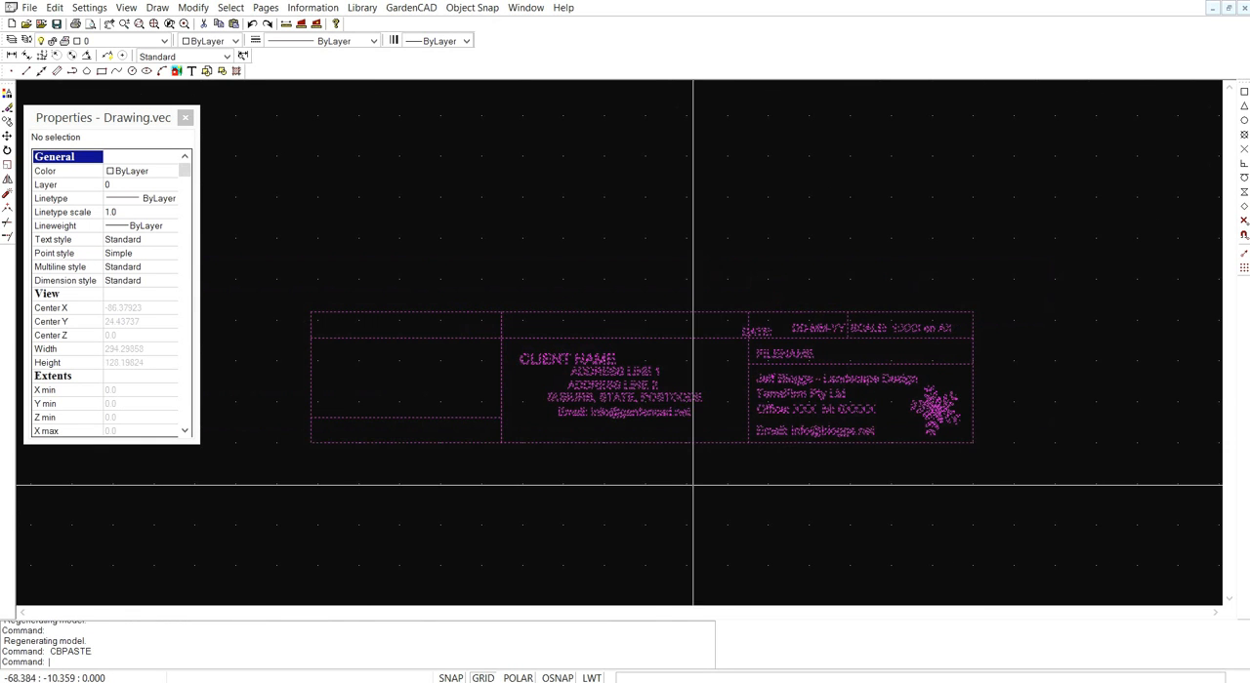
key(Escape)
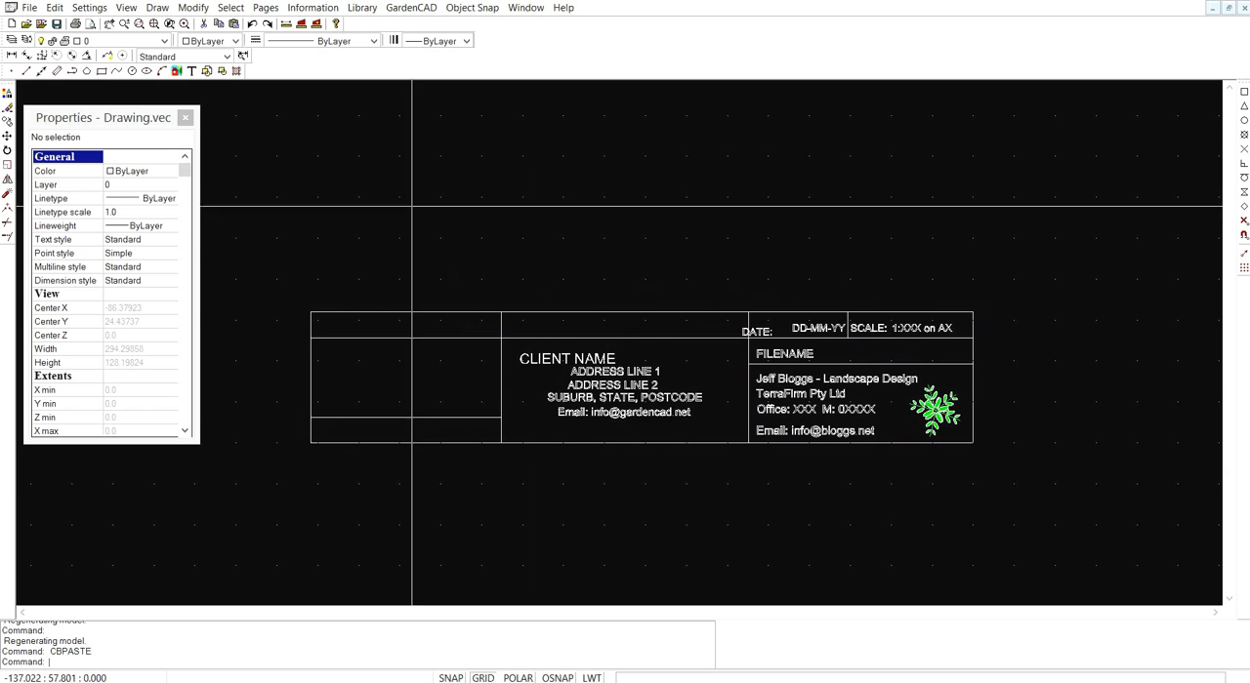
- Review the layer list of the new drawing to check which layers came with the pasted title block
click(12, 41)
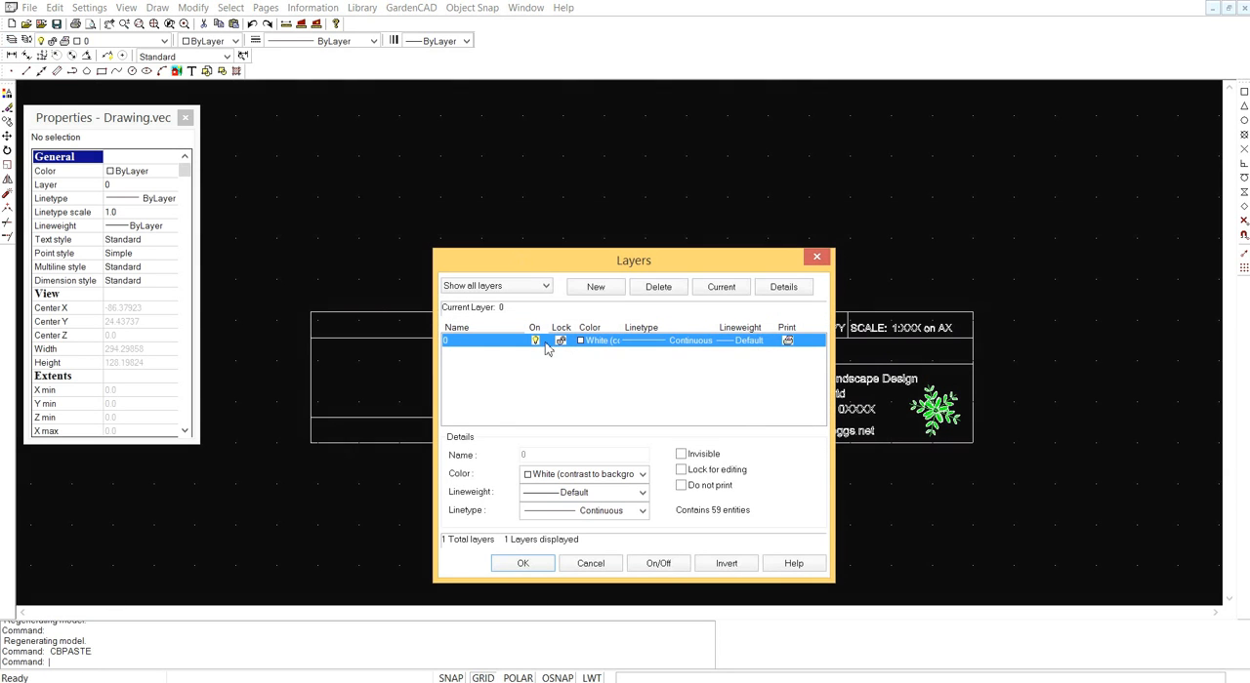
click(607, 565)
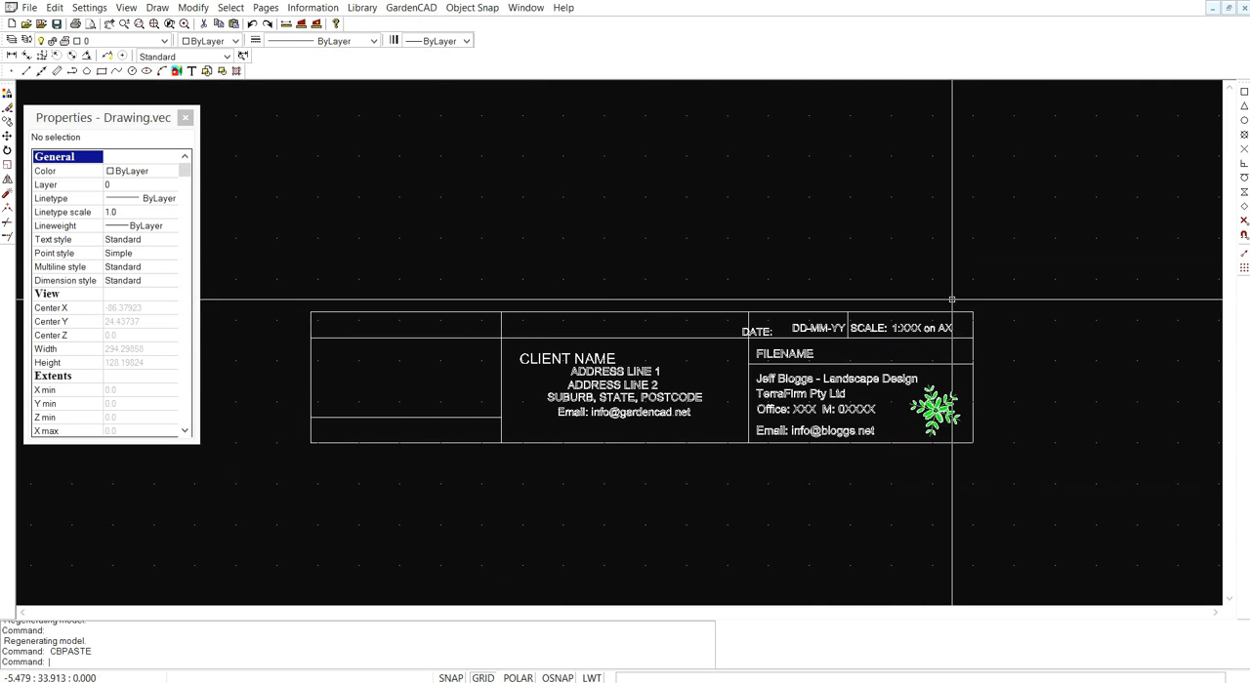
- Move the DATE: text inside its own cell, just before the DD-MM-YY text
scroll(813, 349, up, 3)
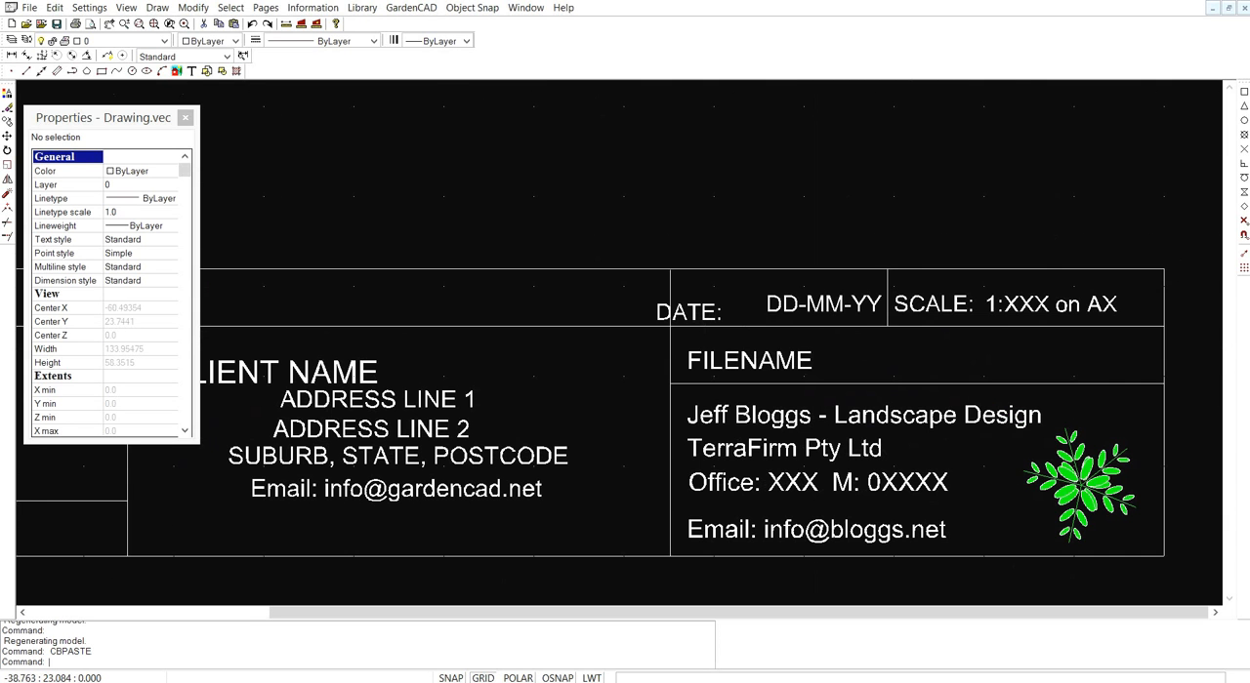
click(689, 312)
right_click(689, 336)
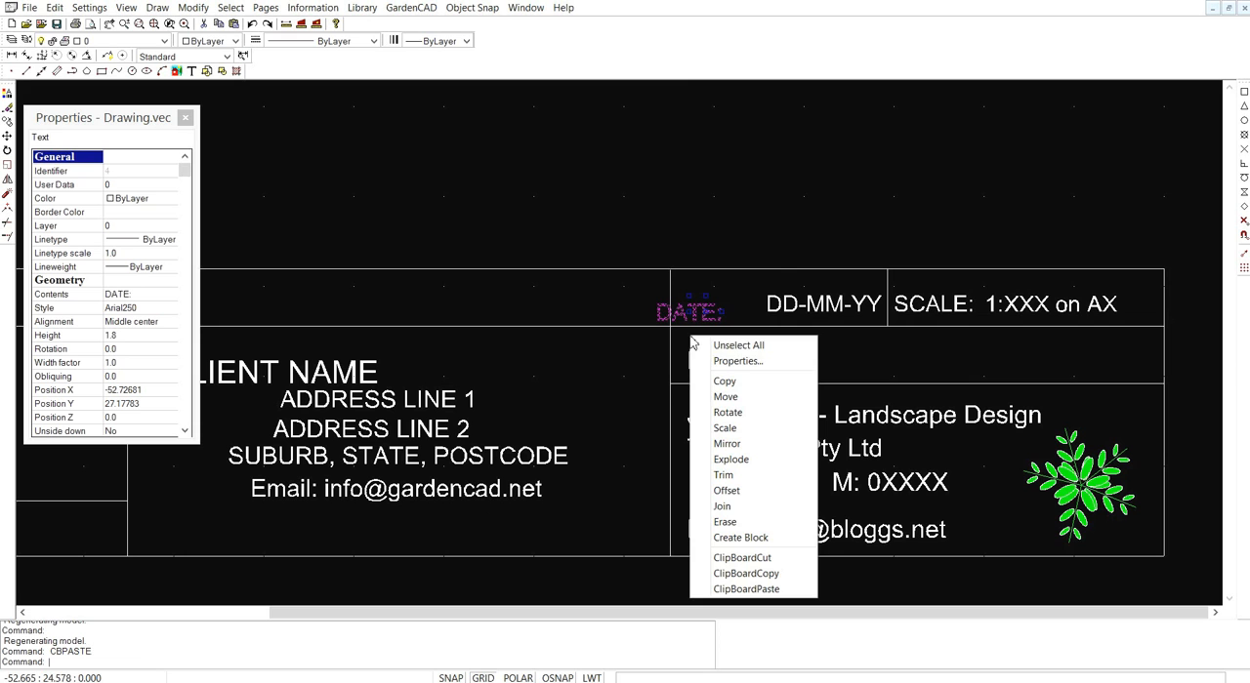
click(728, 397)
click(696, 318)
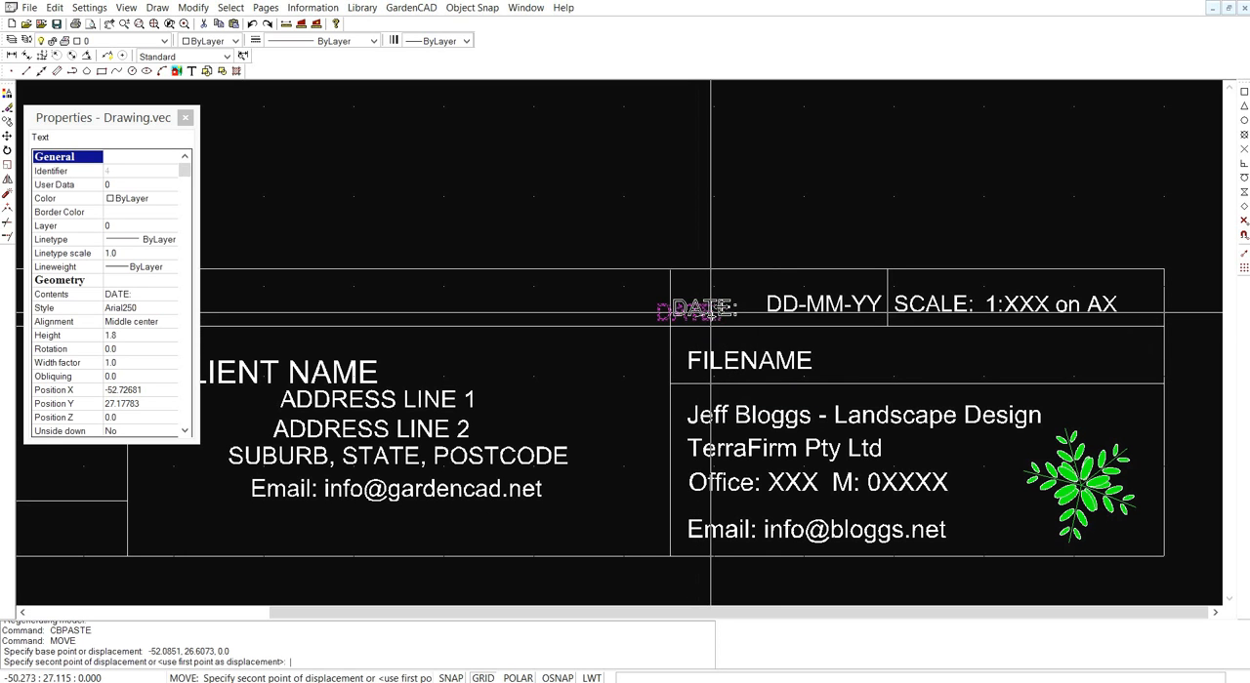
click(721, 308)
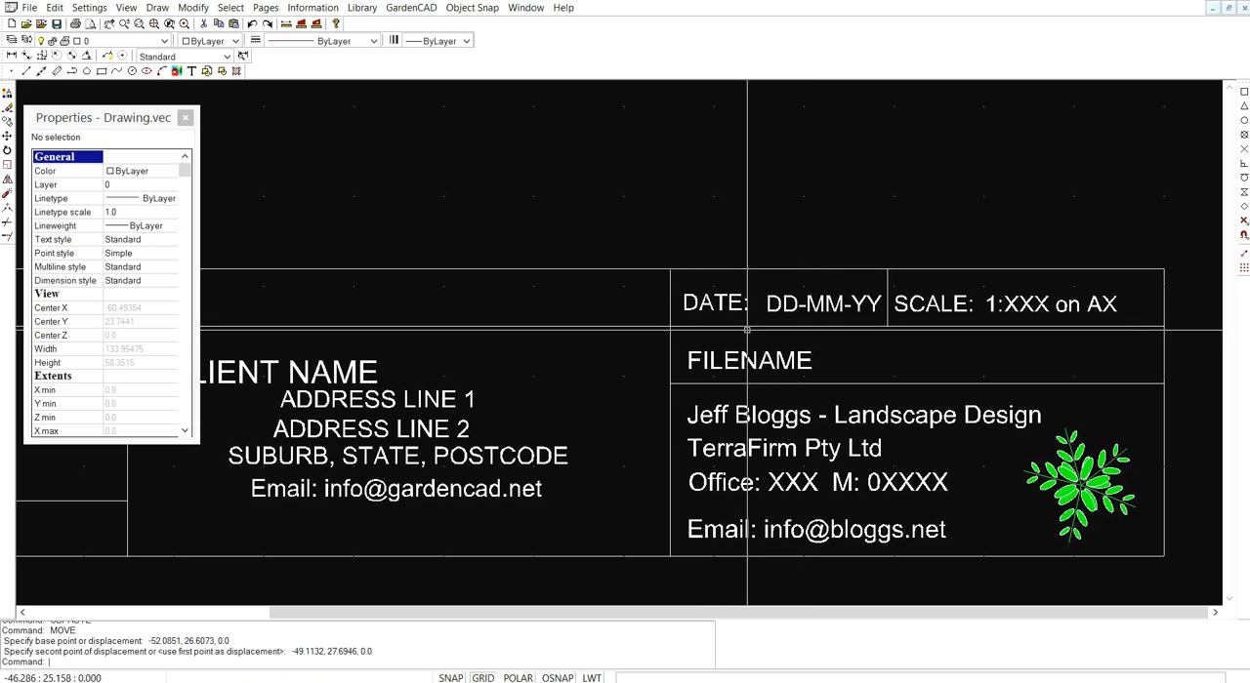
- Move the CLIENT NAME text so that it sits centred just above the address lines
scroll(529, 215, down, 1)
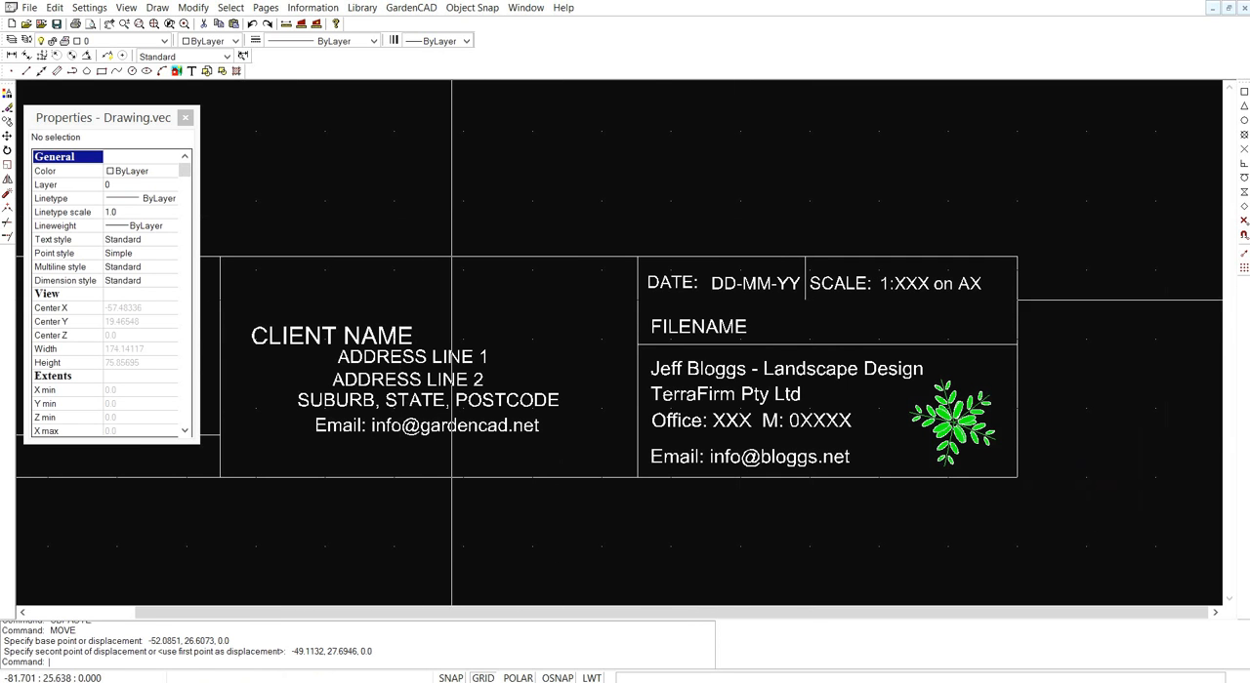
middle_drag(405, 437, 564, 397)
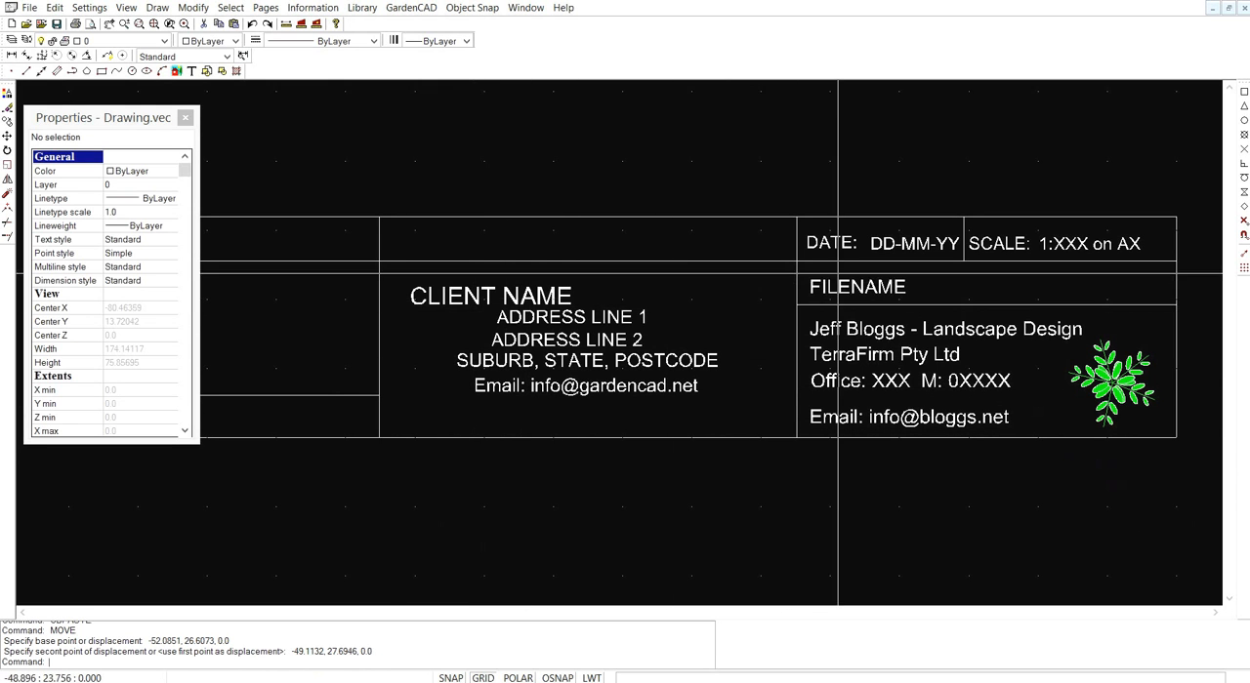
click(512, 296)
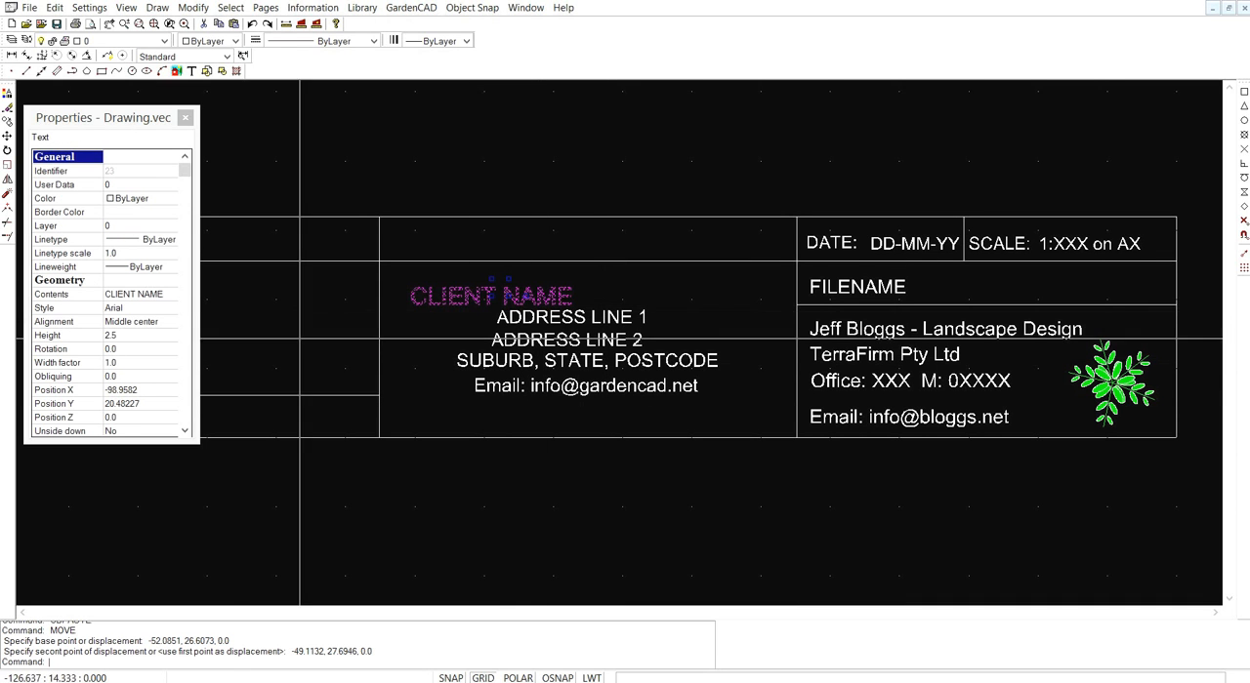
right_click(445, 319)
click(486, 379)
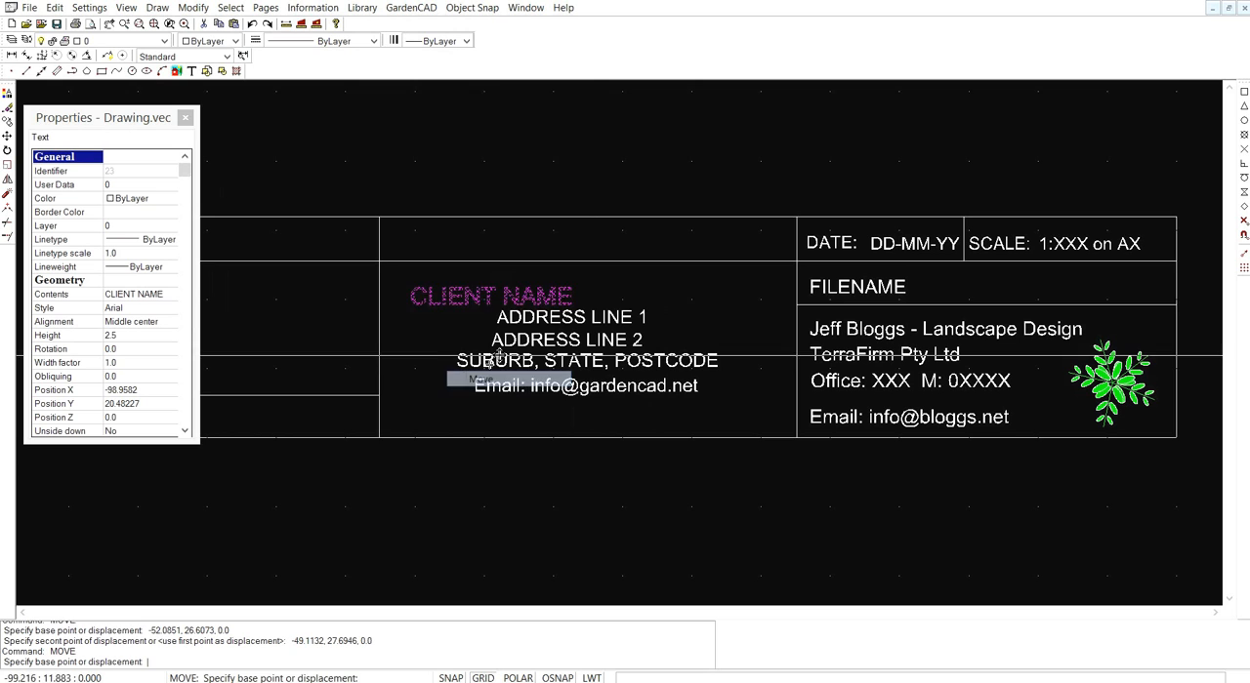
click(515, 291)
click(596, 283)
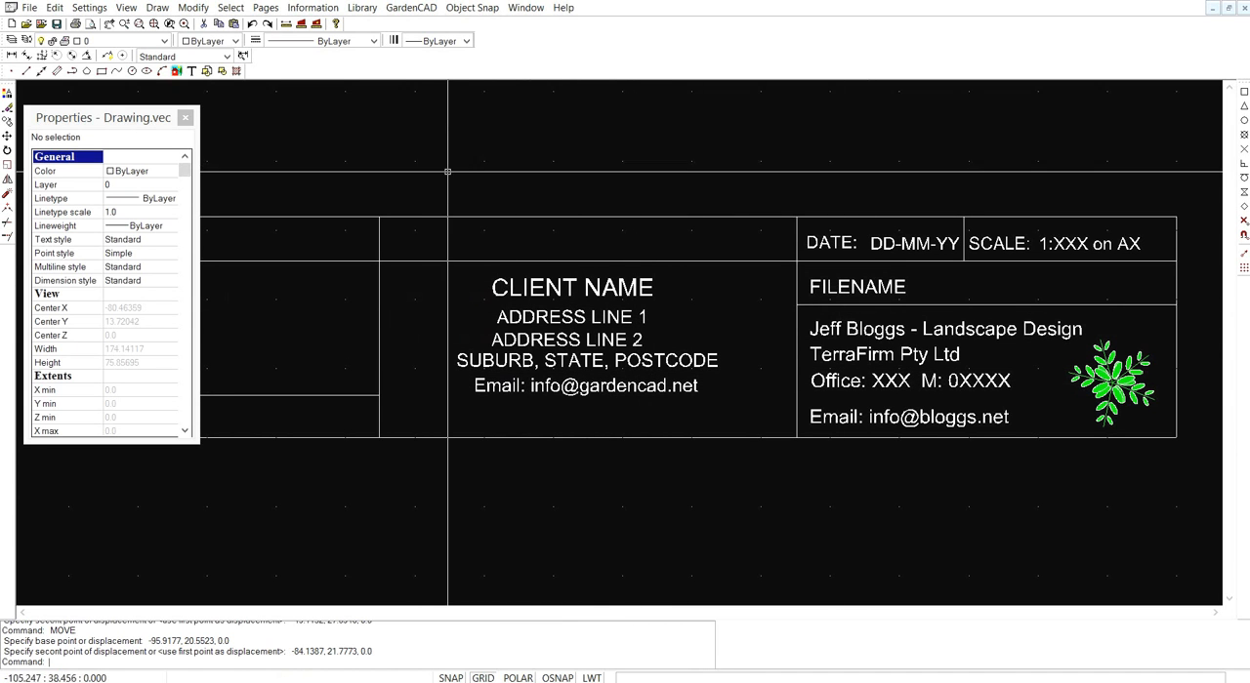
- Check the CLIENT NAME text's properties and set the text height of ADDRESS LINE 1 to 1.8
click(562, 287)
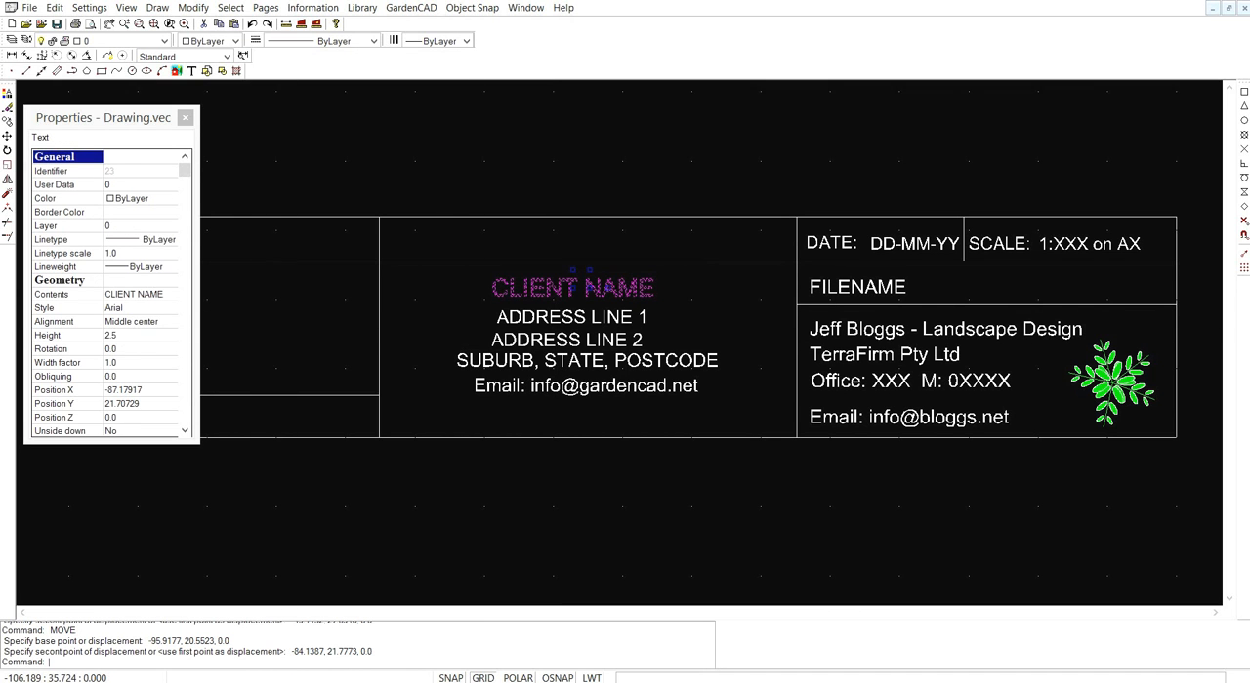
key(Escape)
click(555, 317)
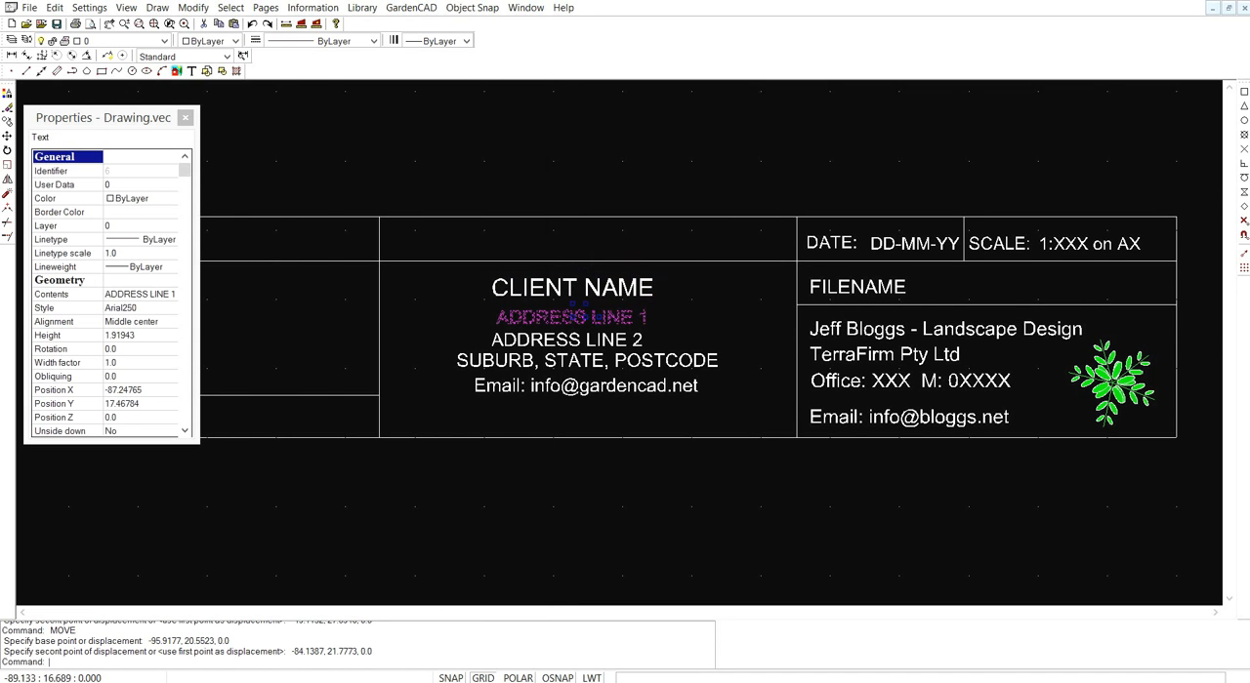
click(144, 336)
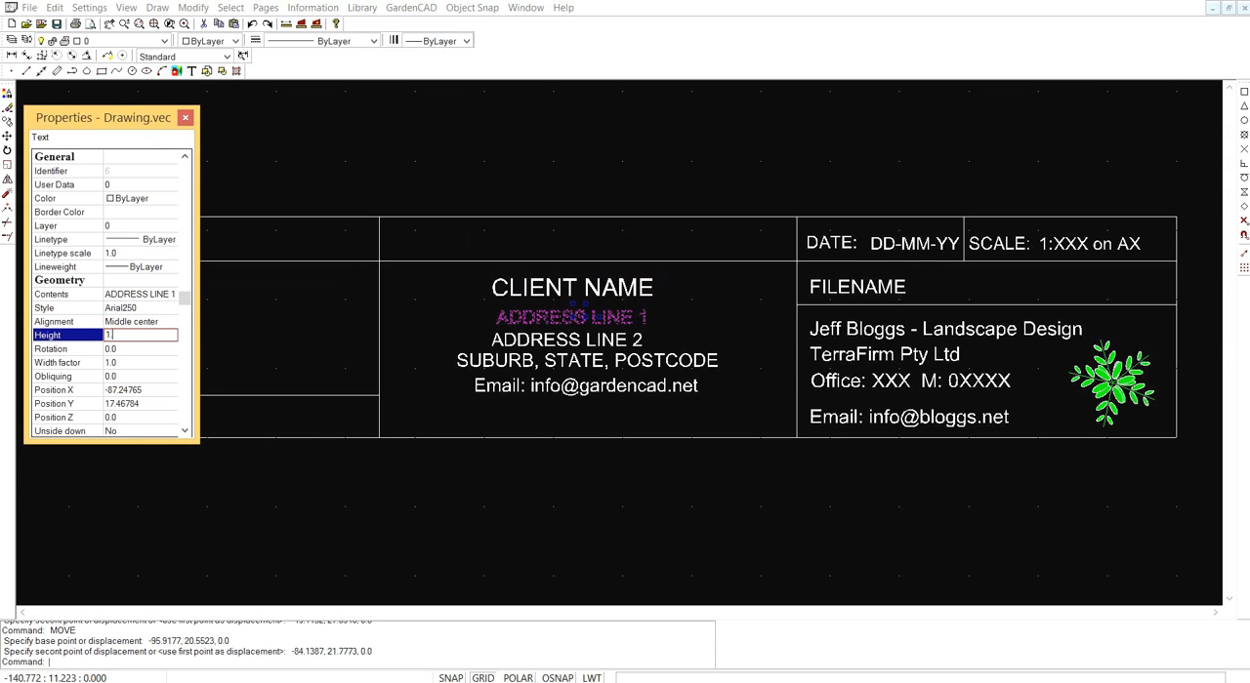
key(Return)
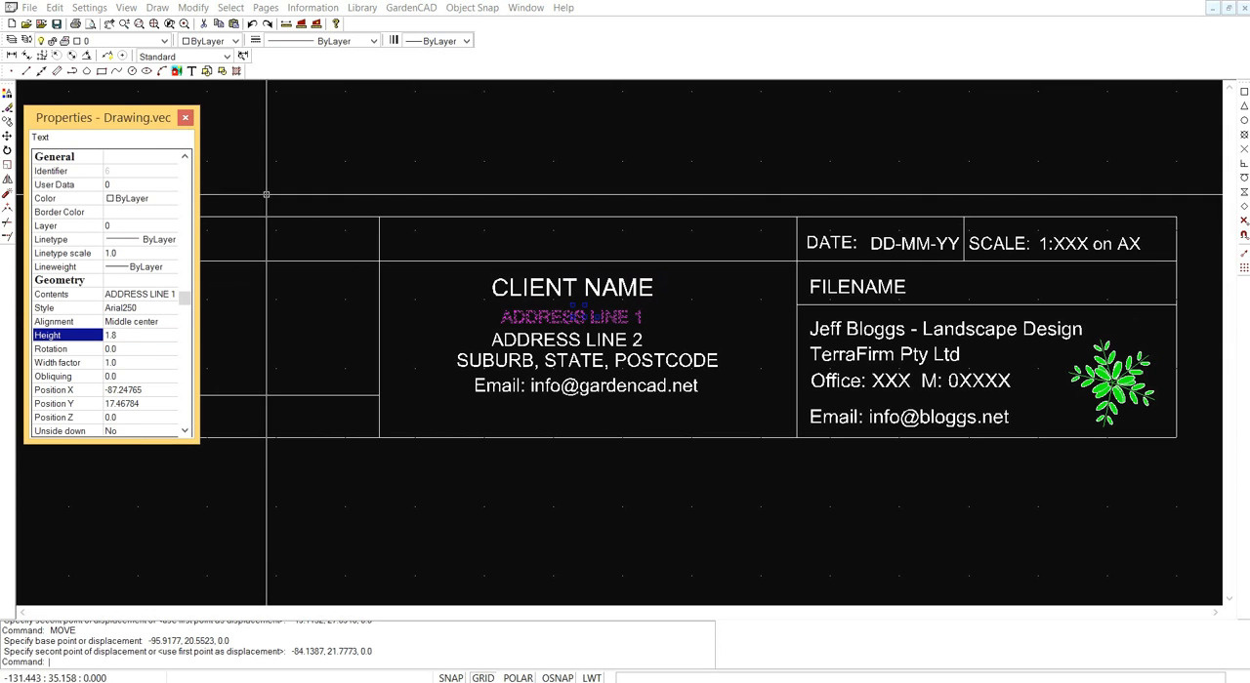
key(Escape)
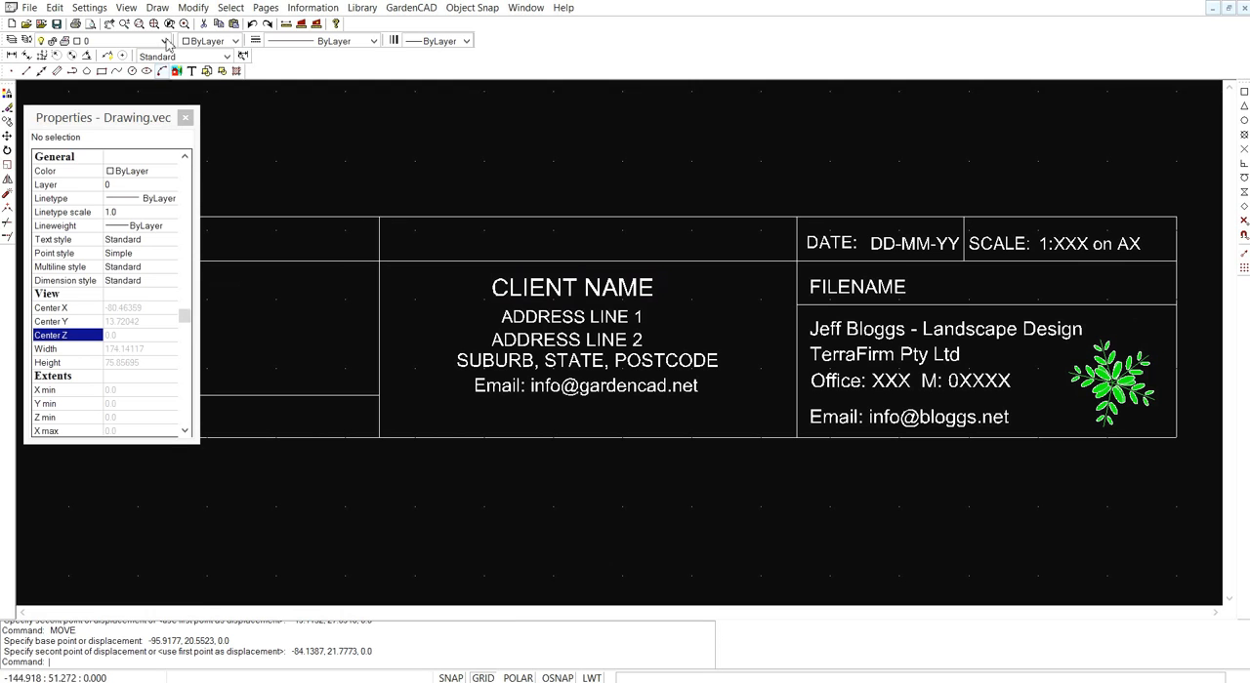
- Try to match ADDRESS LINE 1's properties onto the three client text lines below it, and check the text heights
click(194, 8)
click(64, 237)
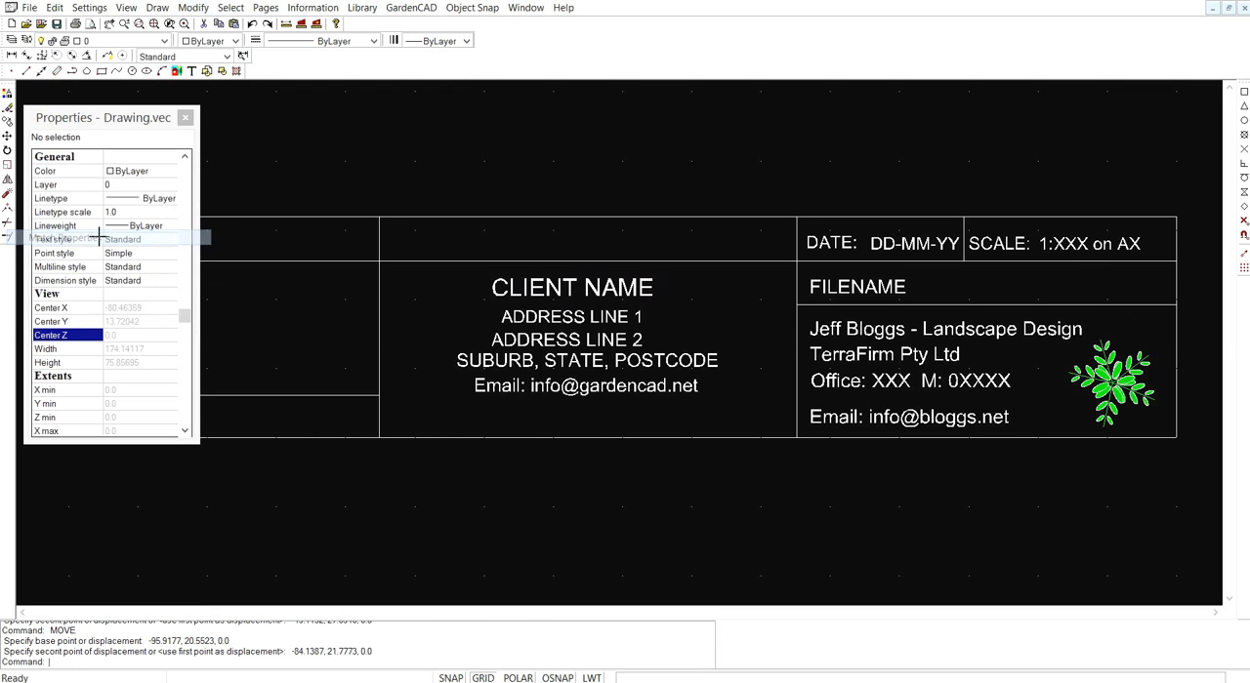
click(552, 319)
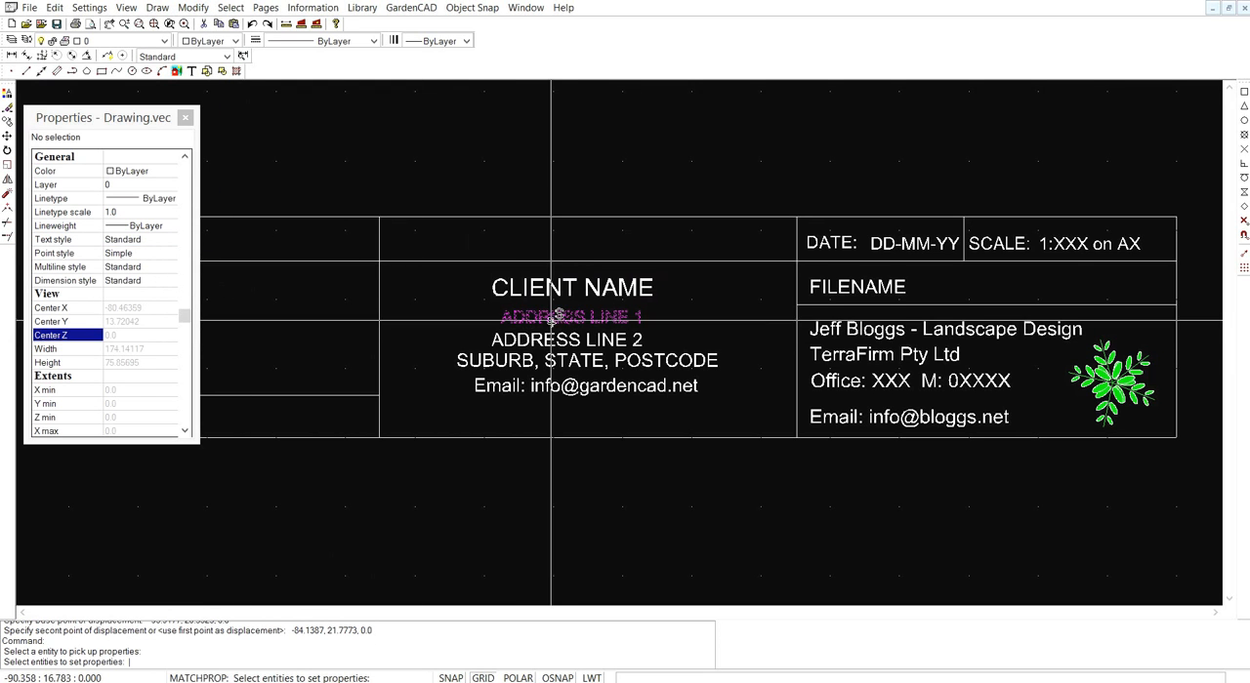
click(551, 339)
click(551, 360)
click(518, 386)
key(Return)
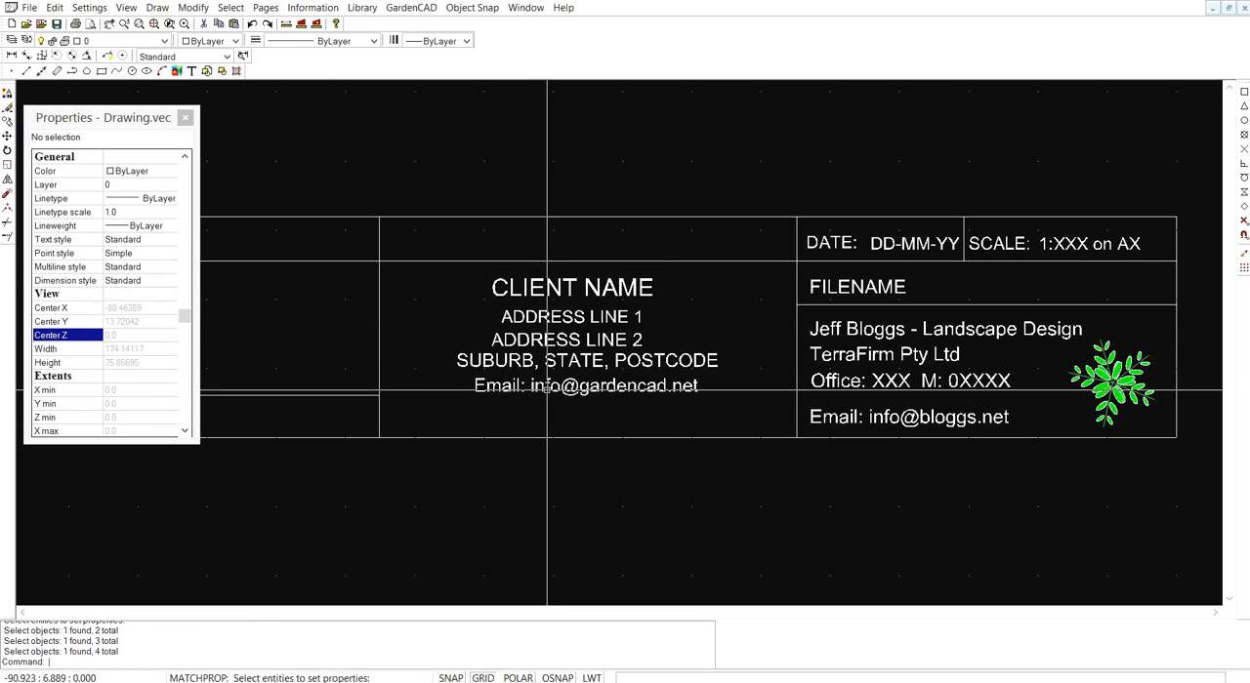
click(547, 386)
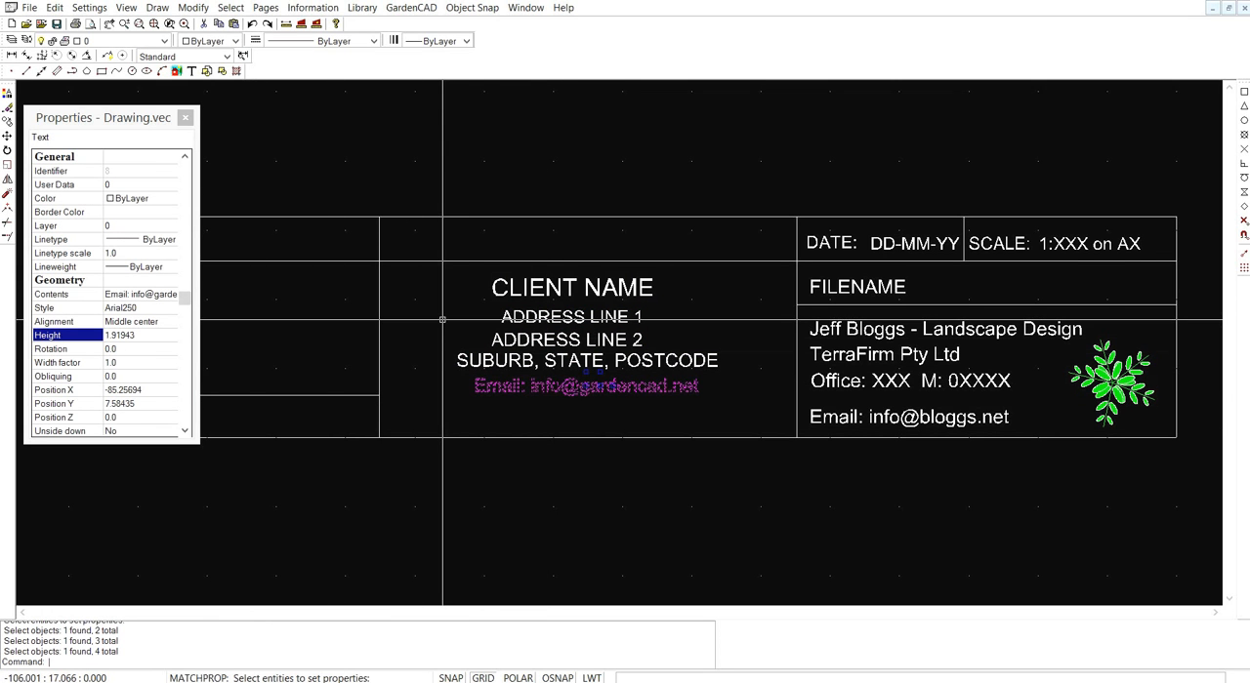
key(Escape)
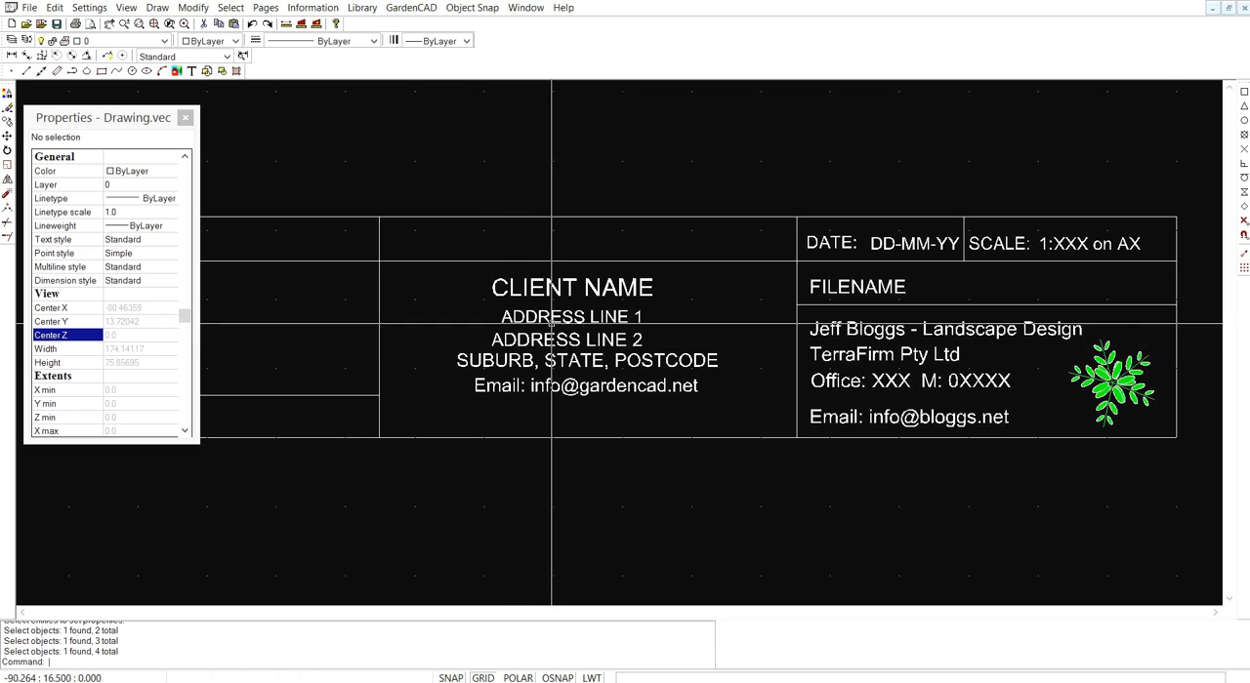
click(503, 317)
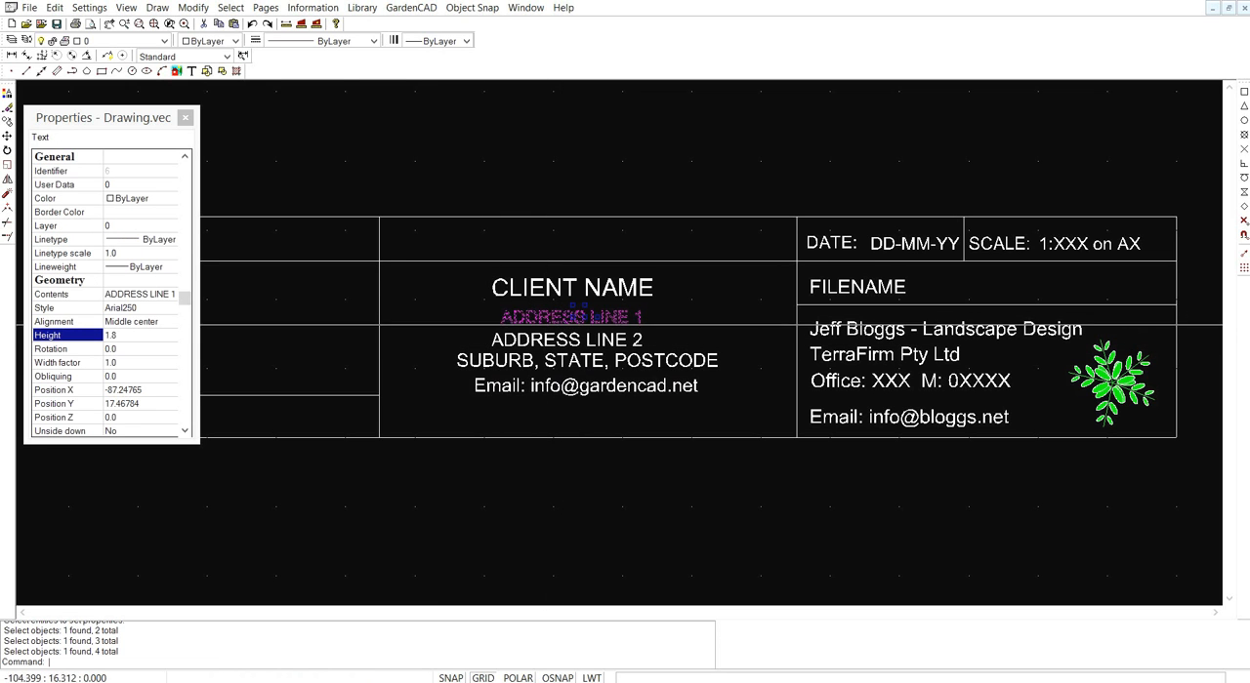
key(Escape)
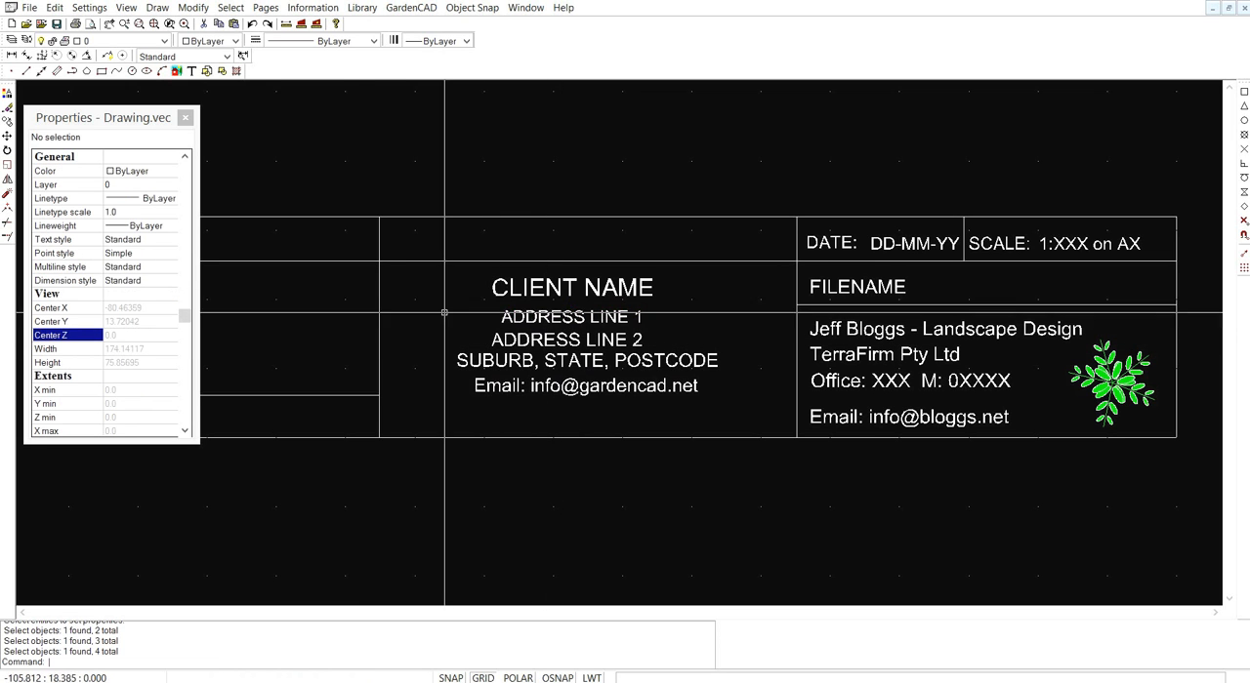
- Match the properties of ADDRESS LINE 1 onto ADDRESS LINE 2, the suburb line and the client email line, and check the email line's height
click(195, 9)
click(122, 238)
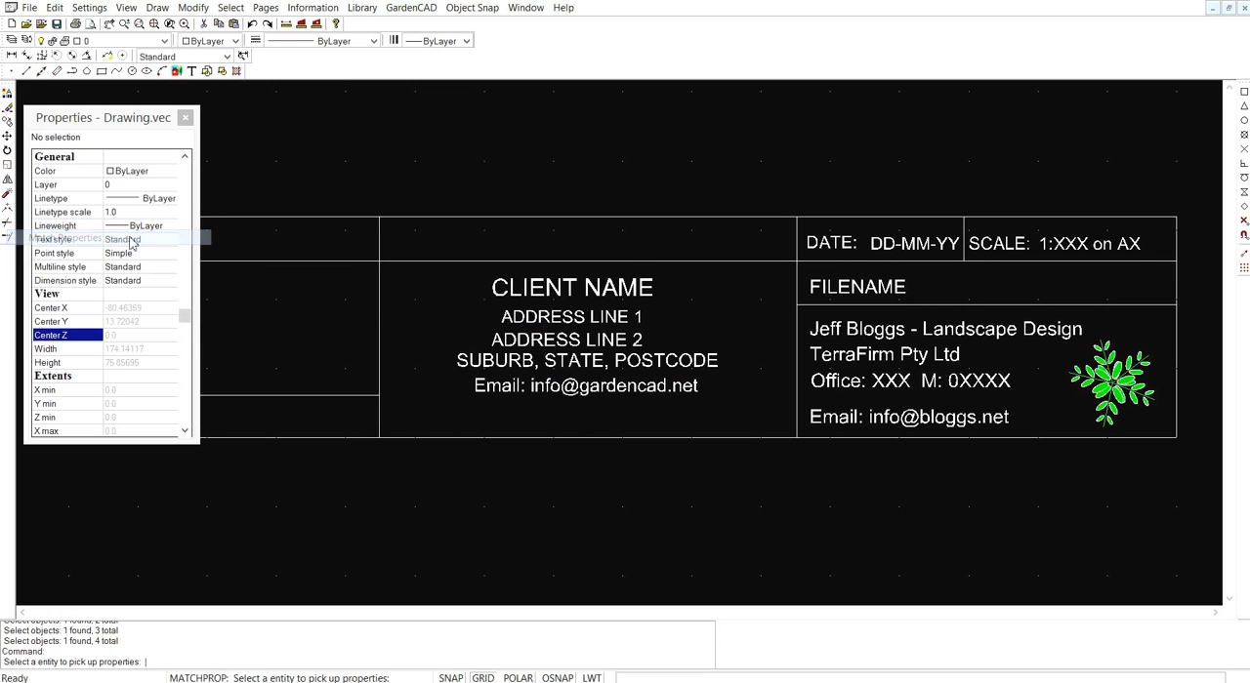
click(572, 317)
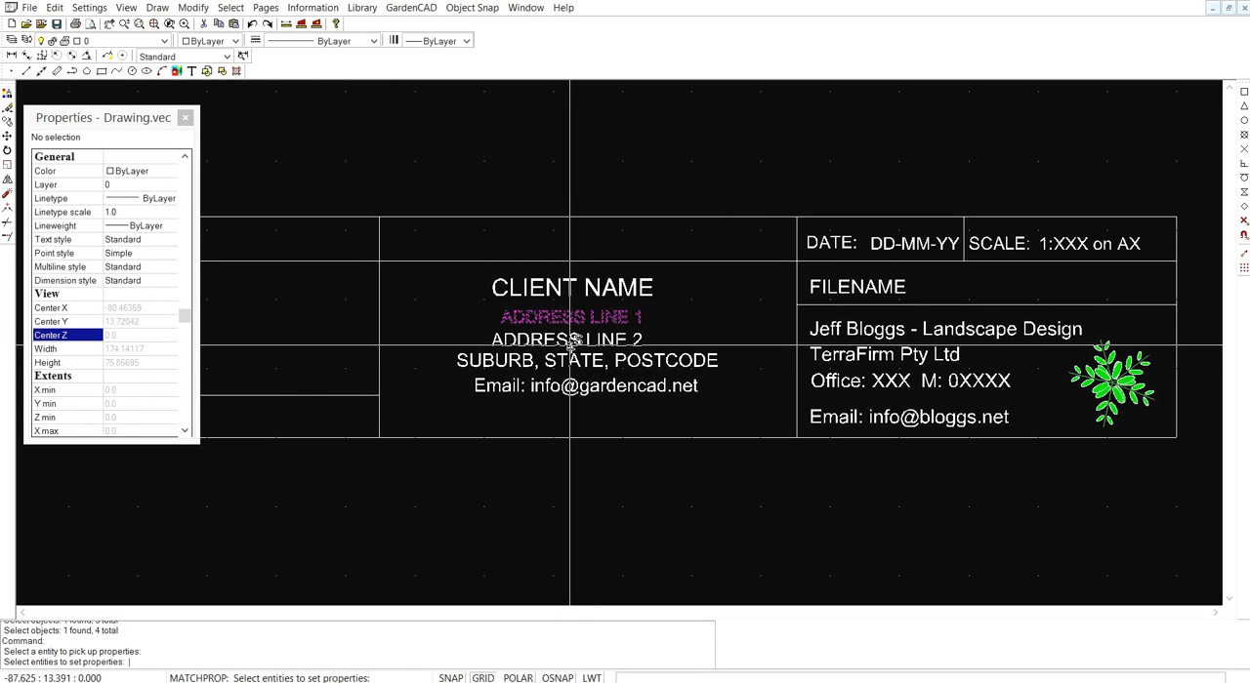
click(569, 341)
click(568, 361)
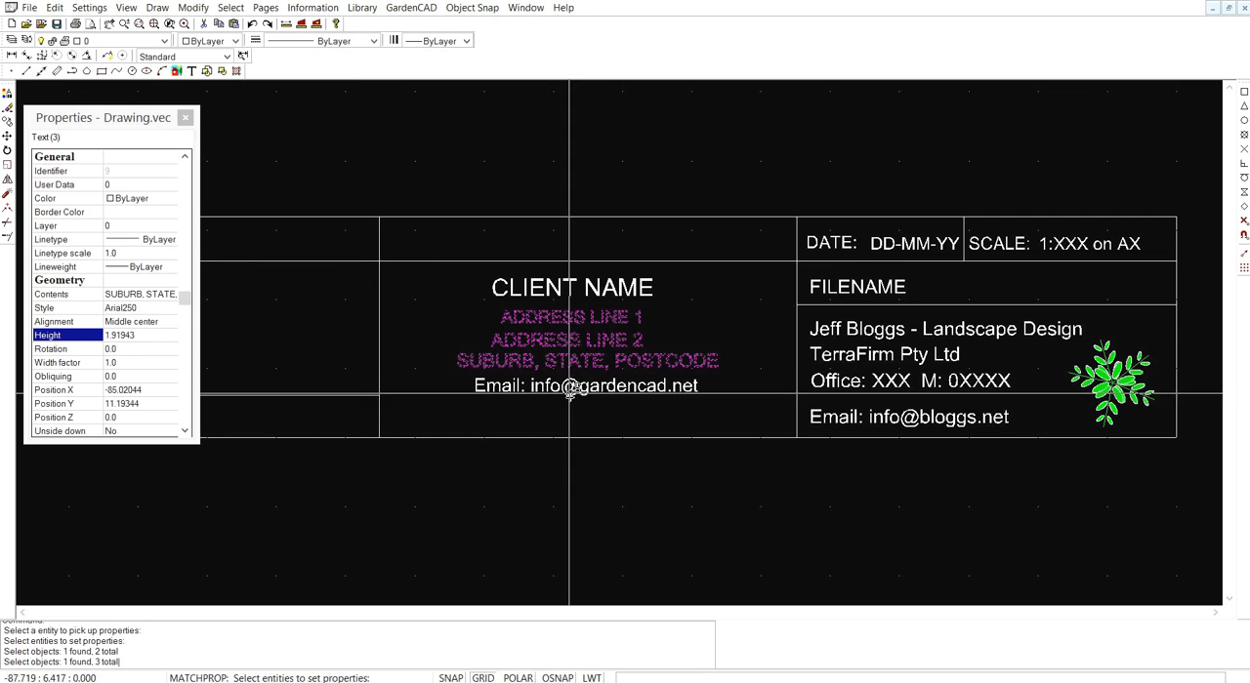
click(567, 390)
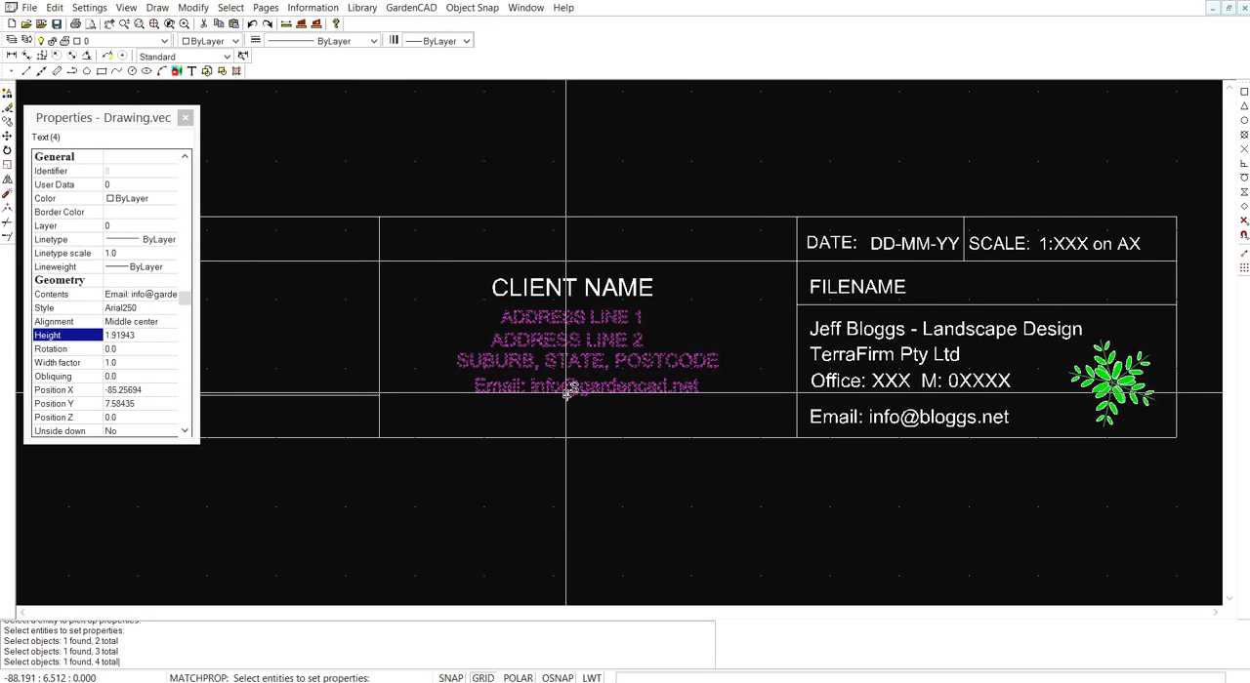
key(Return)
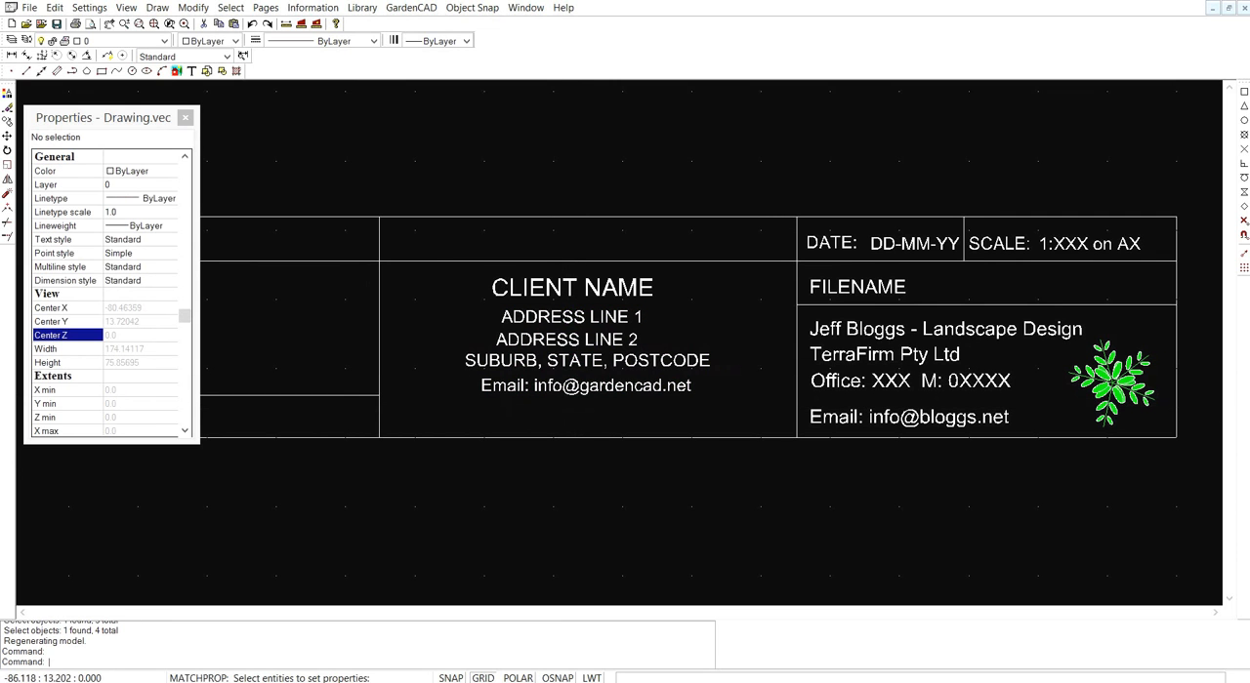
click(566, 387)
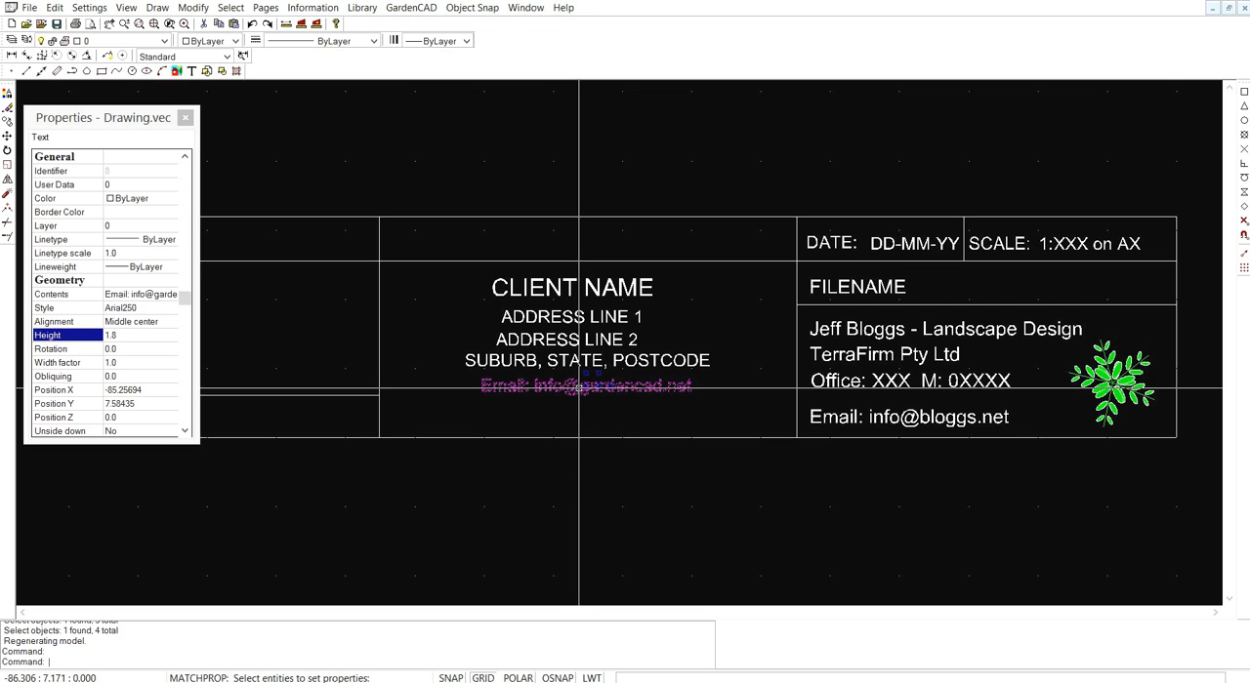
click(579, 364)
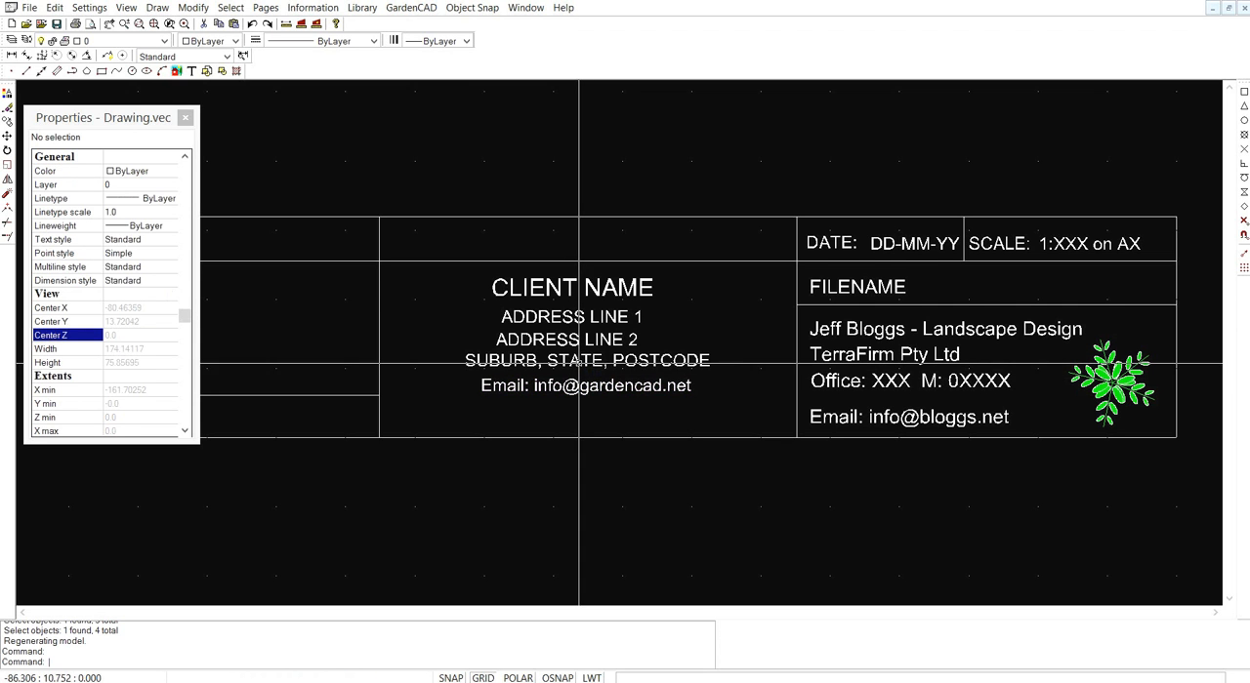
key(Escape)
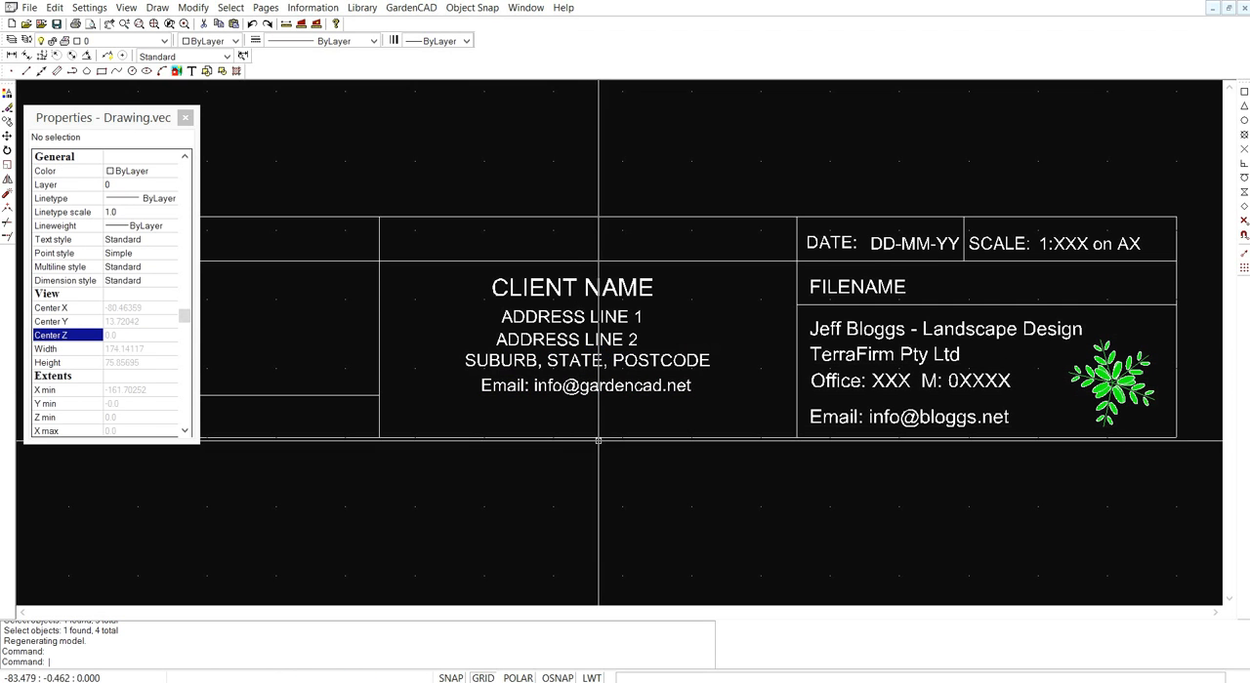
- Align the DATE, DD-MM-YY, SCALE and 1:XXX on AX texts in Bottom mode, using a base point at the lower-left of DATE
scroll(582, 460, down, 1)
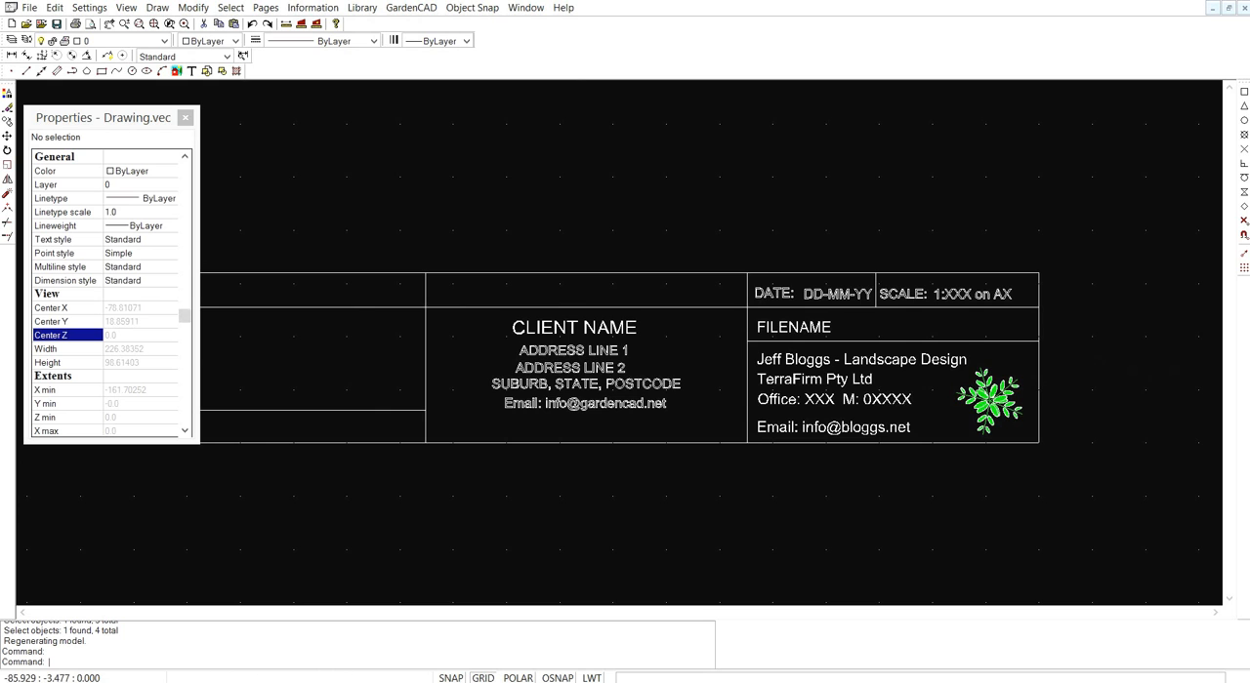
scroll(962, 313, up, 3)
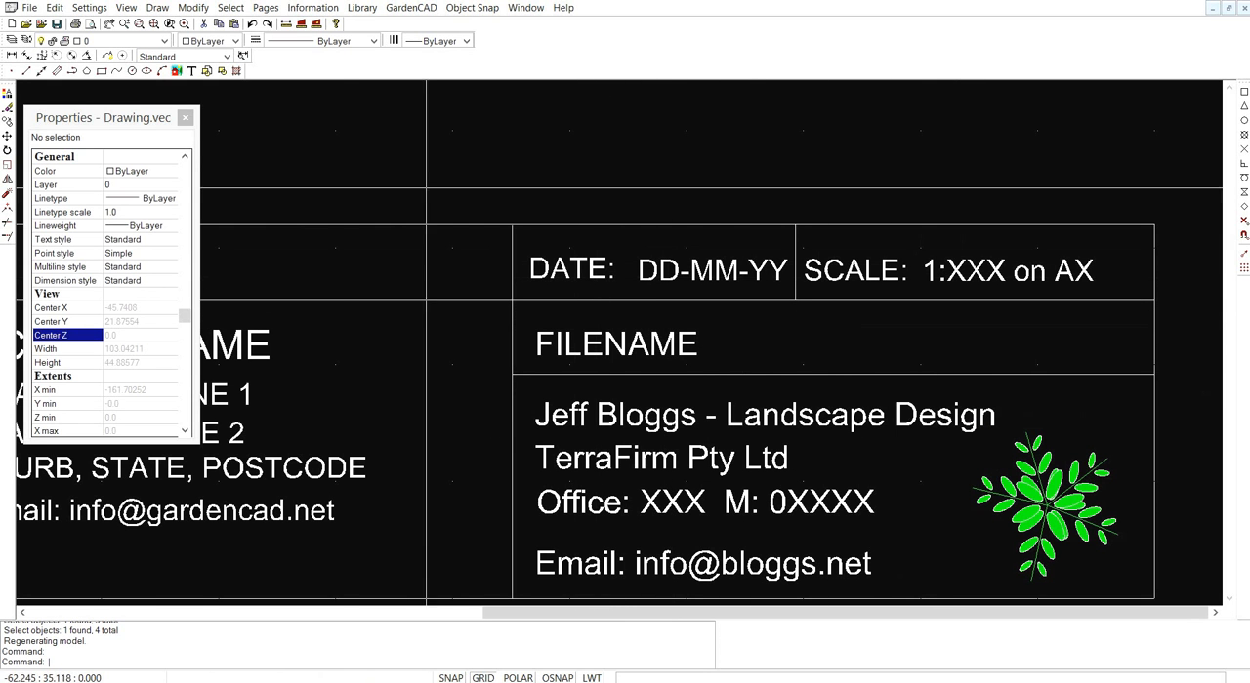
click(210, 12)
click(115, 256)
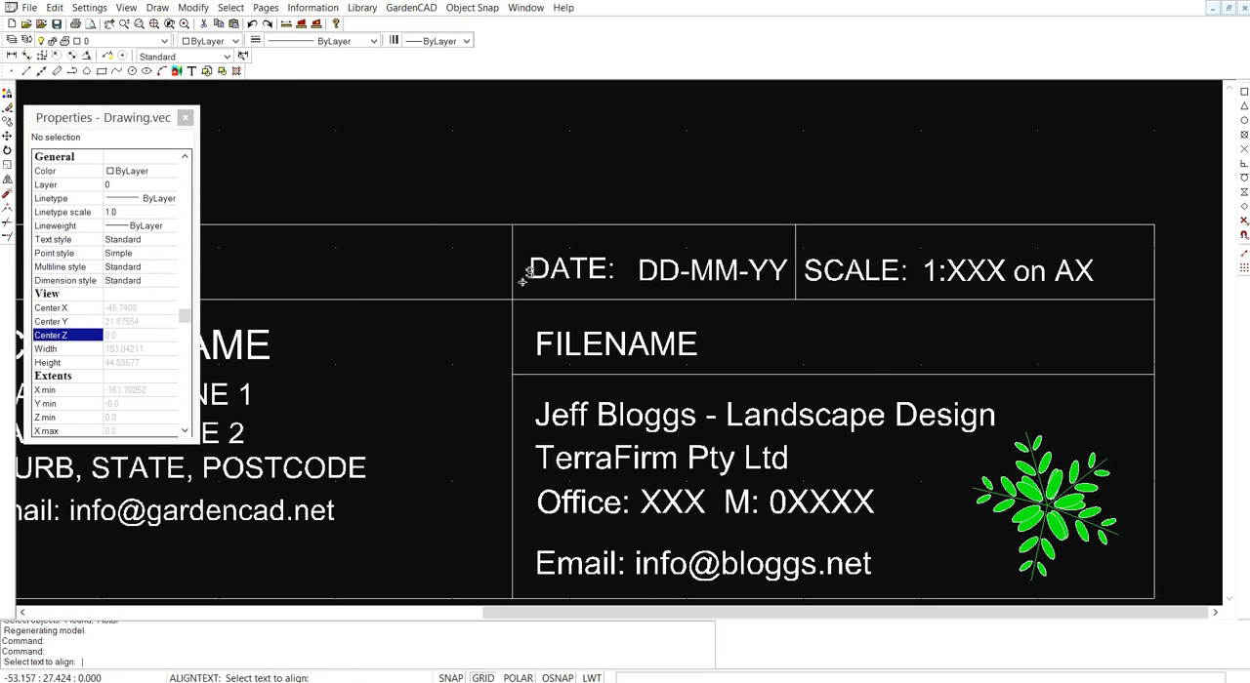
click(586, 273)
click(752, 270)
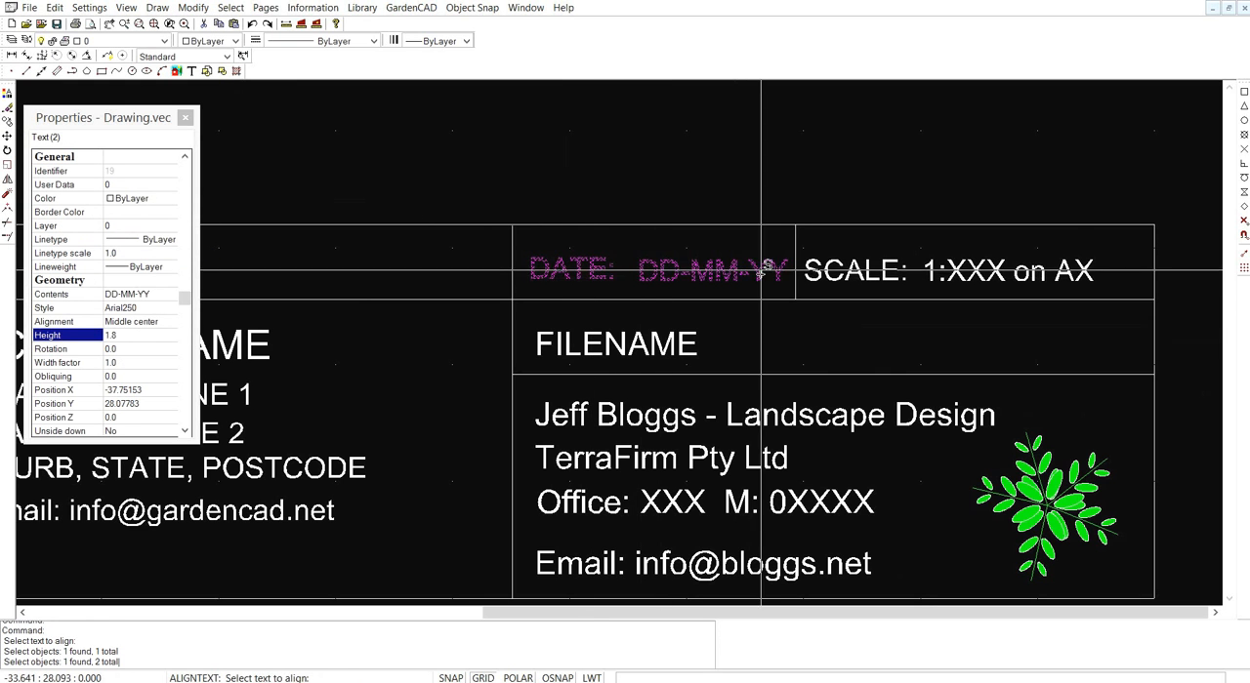
click(832, 270)
click(947, 270)
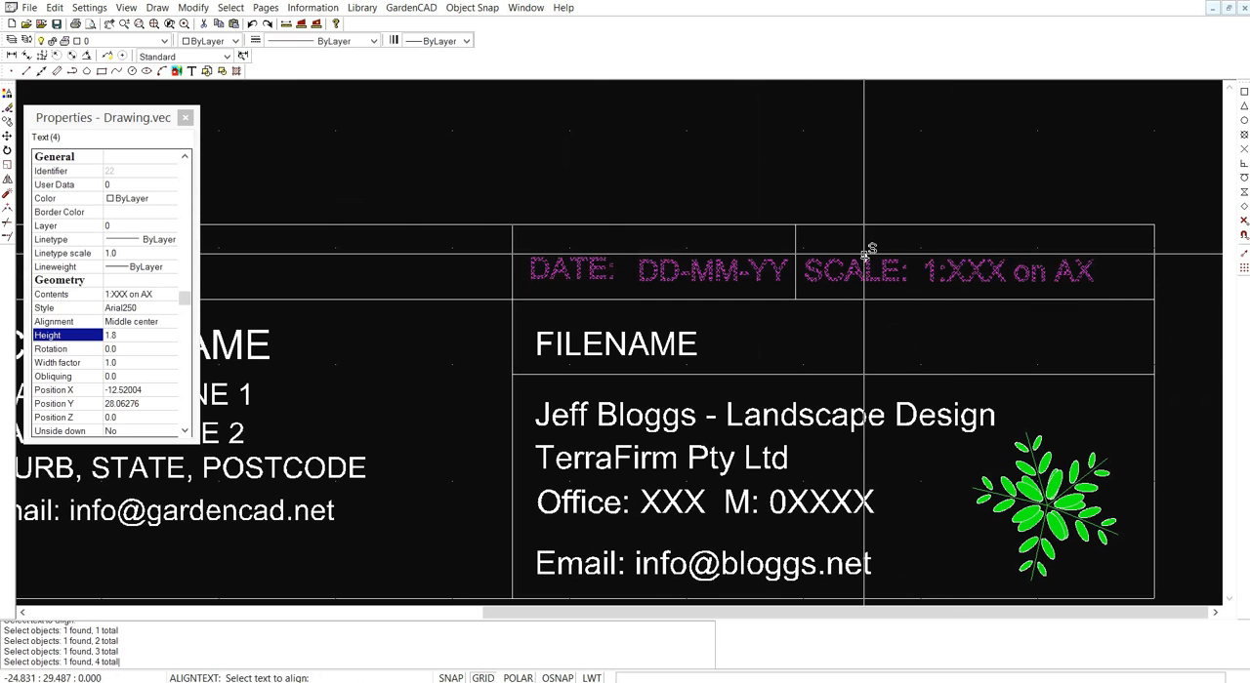
key(Return)
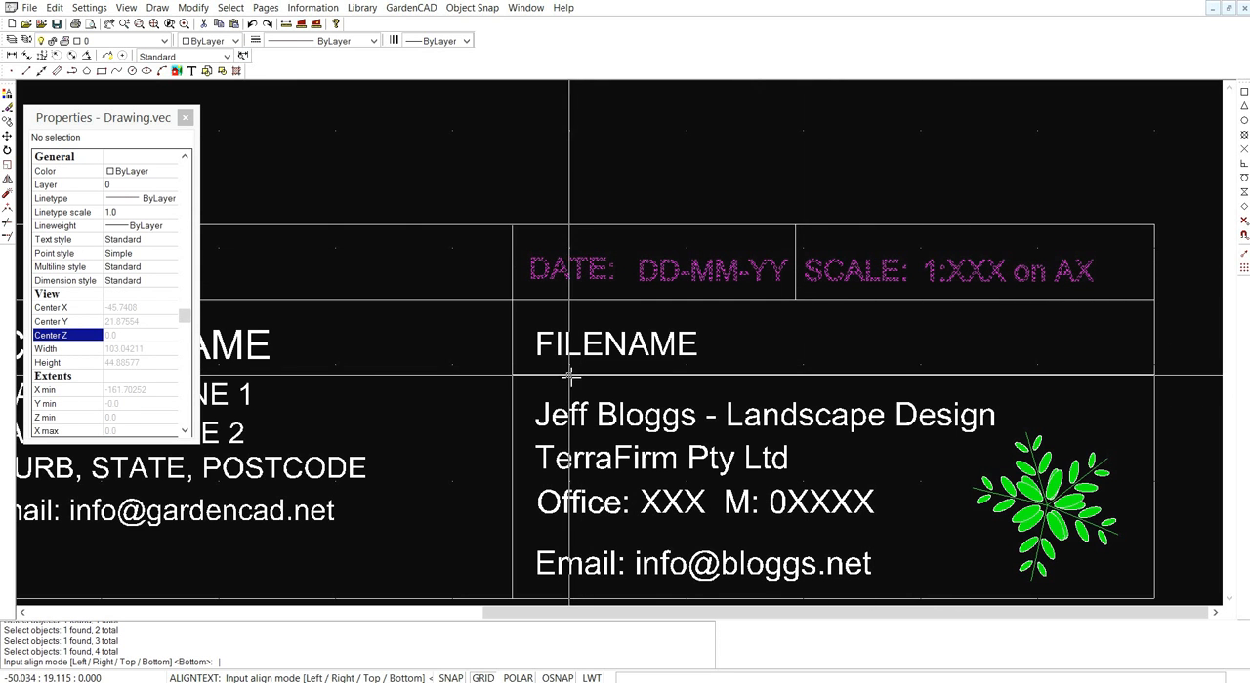
click(531, 284)
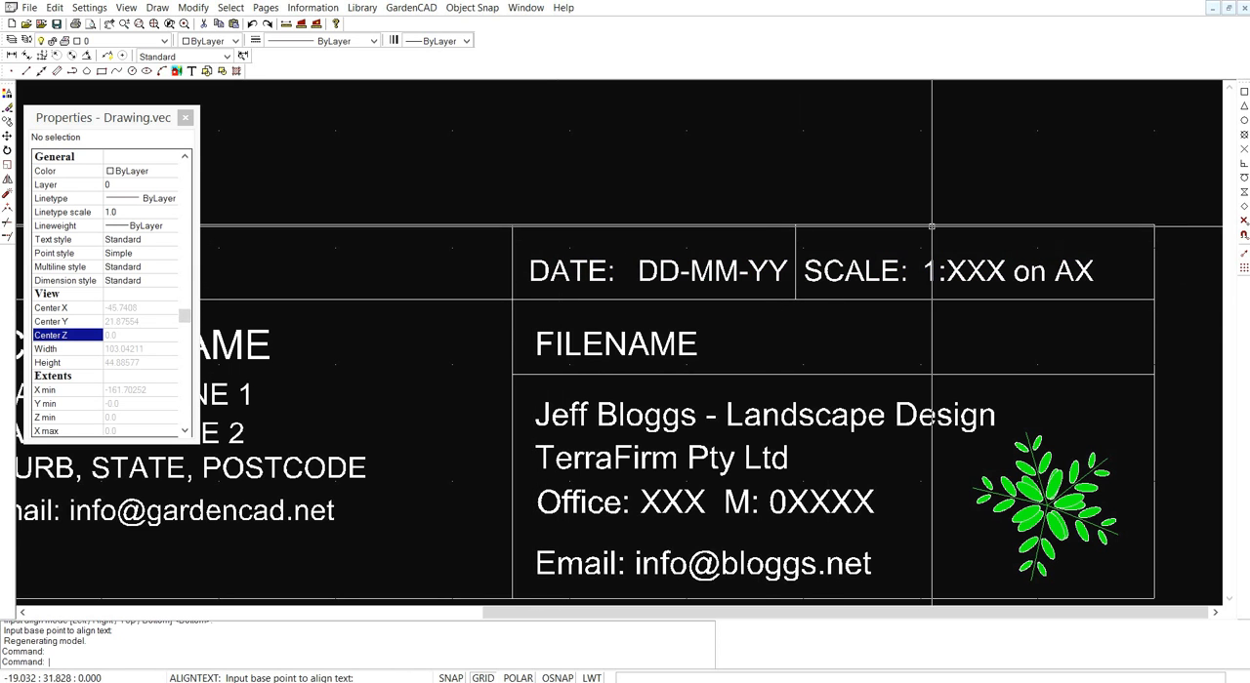
scroll(685, 190, down, 2)
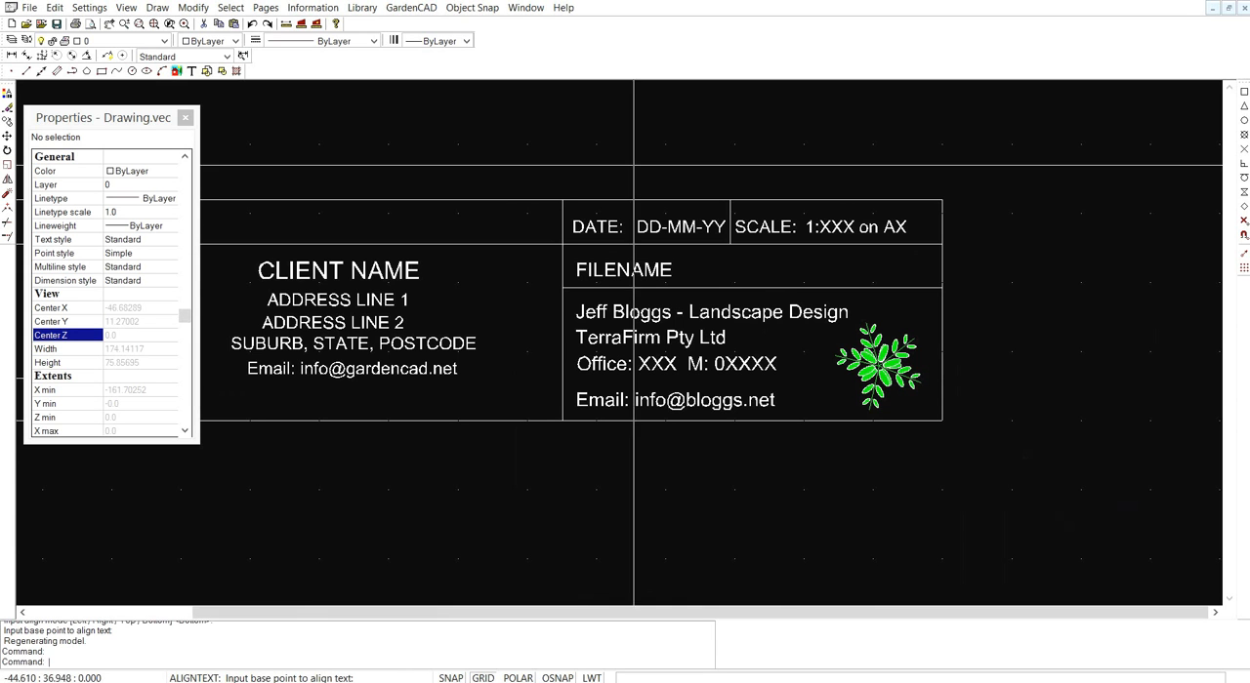
middle_drag(640, 192, 764, 195)
scroll(682, 208, down, 2)
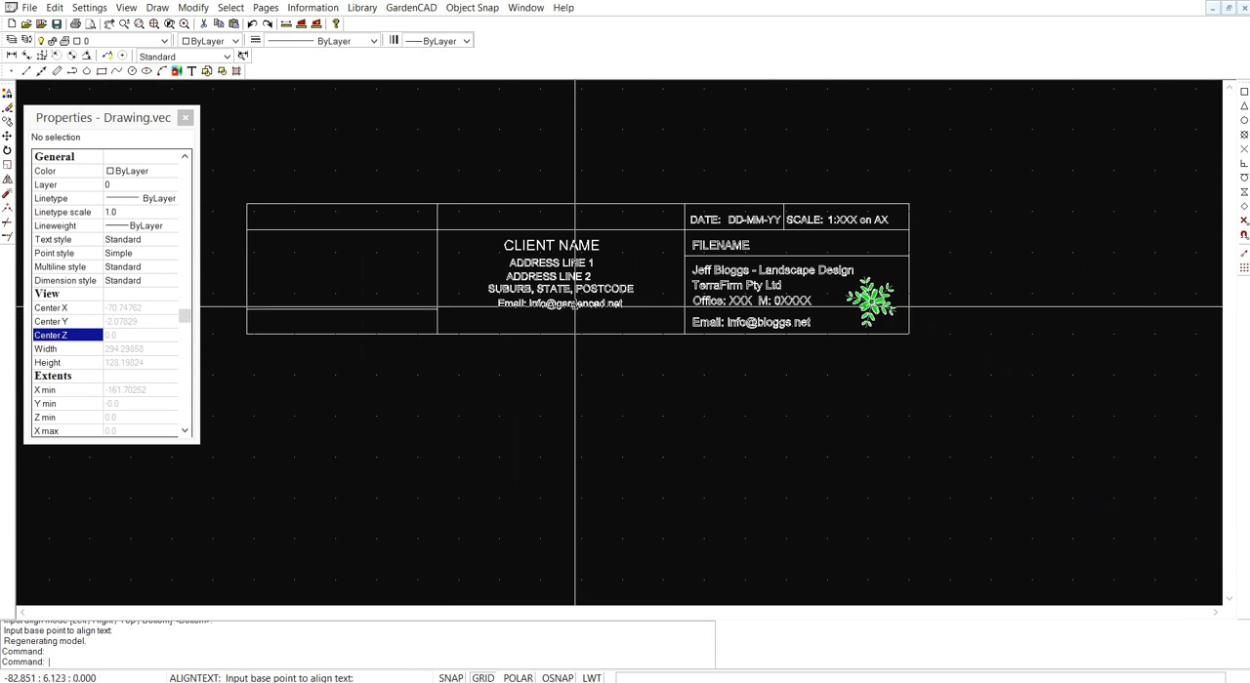
middle_drag(560, 312, 589, 315)
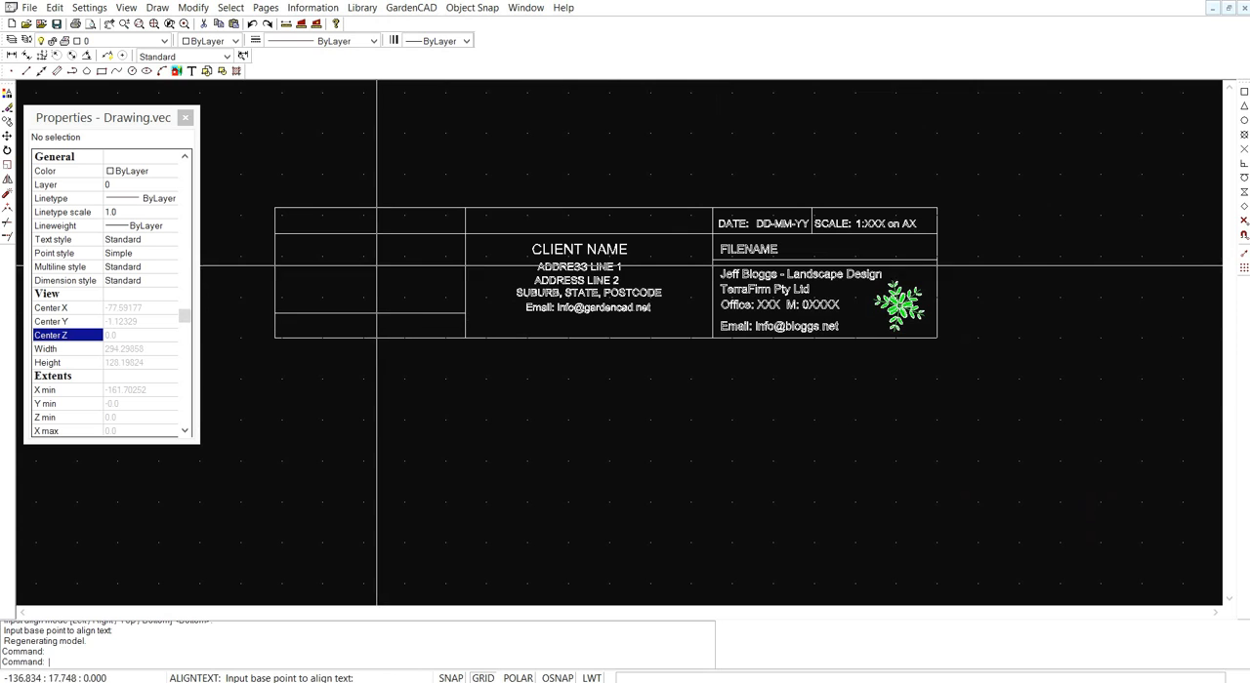